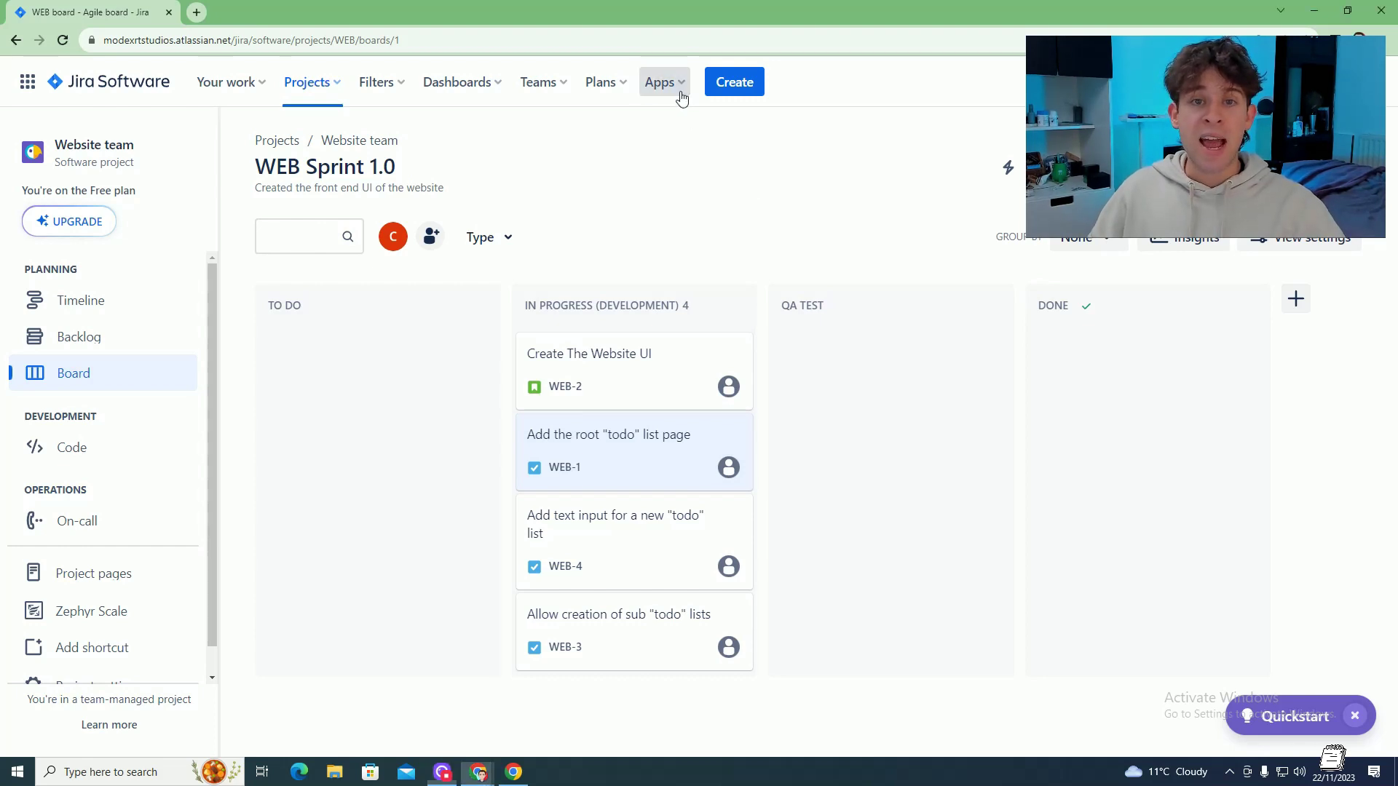
# Drag the WEB-1 and WEB-4 cards from In Progress into the QA Test column
pyautogui.click(680, 95)
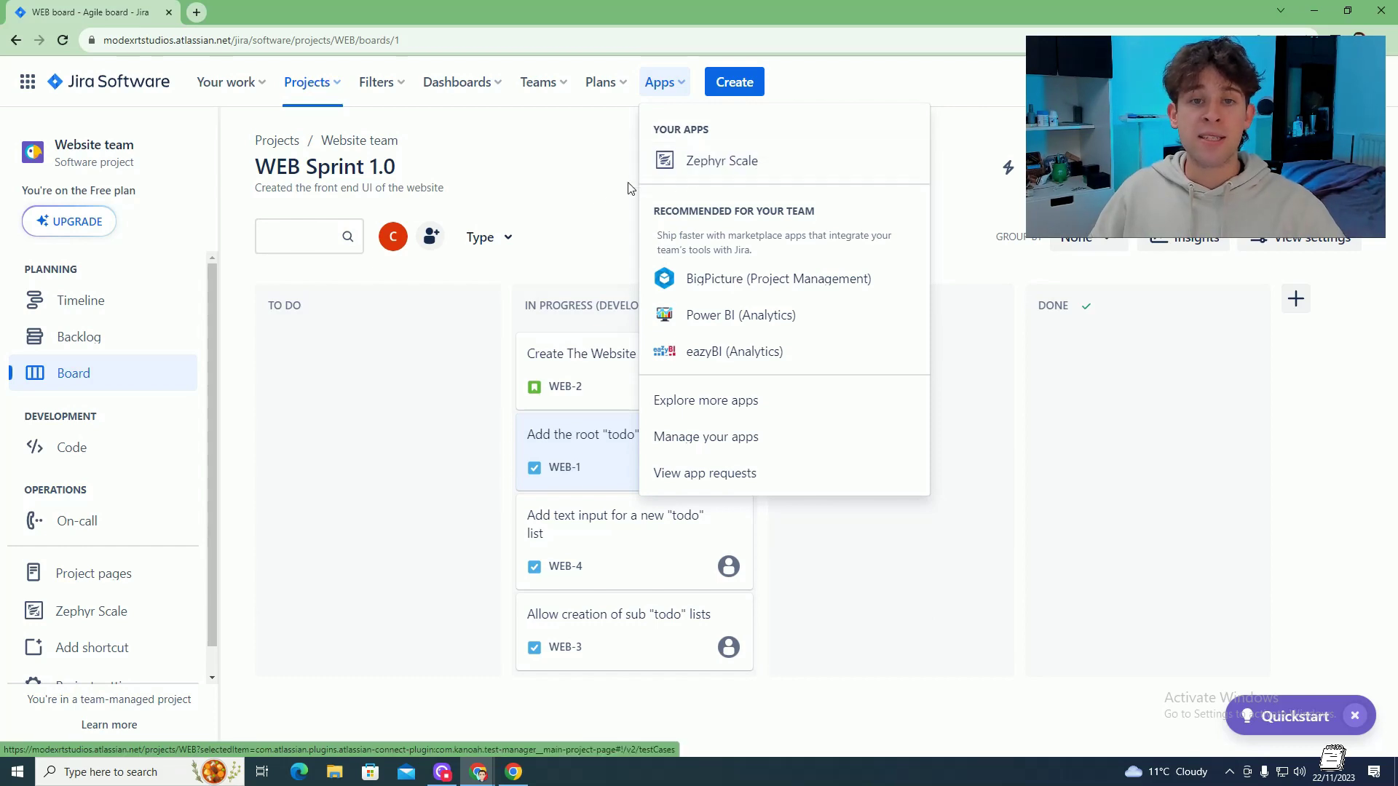
pyautogui.click(597, 195)
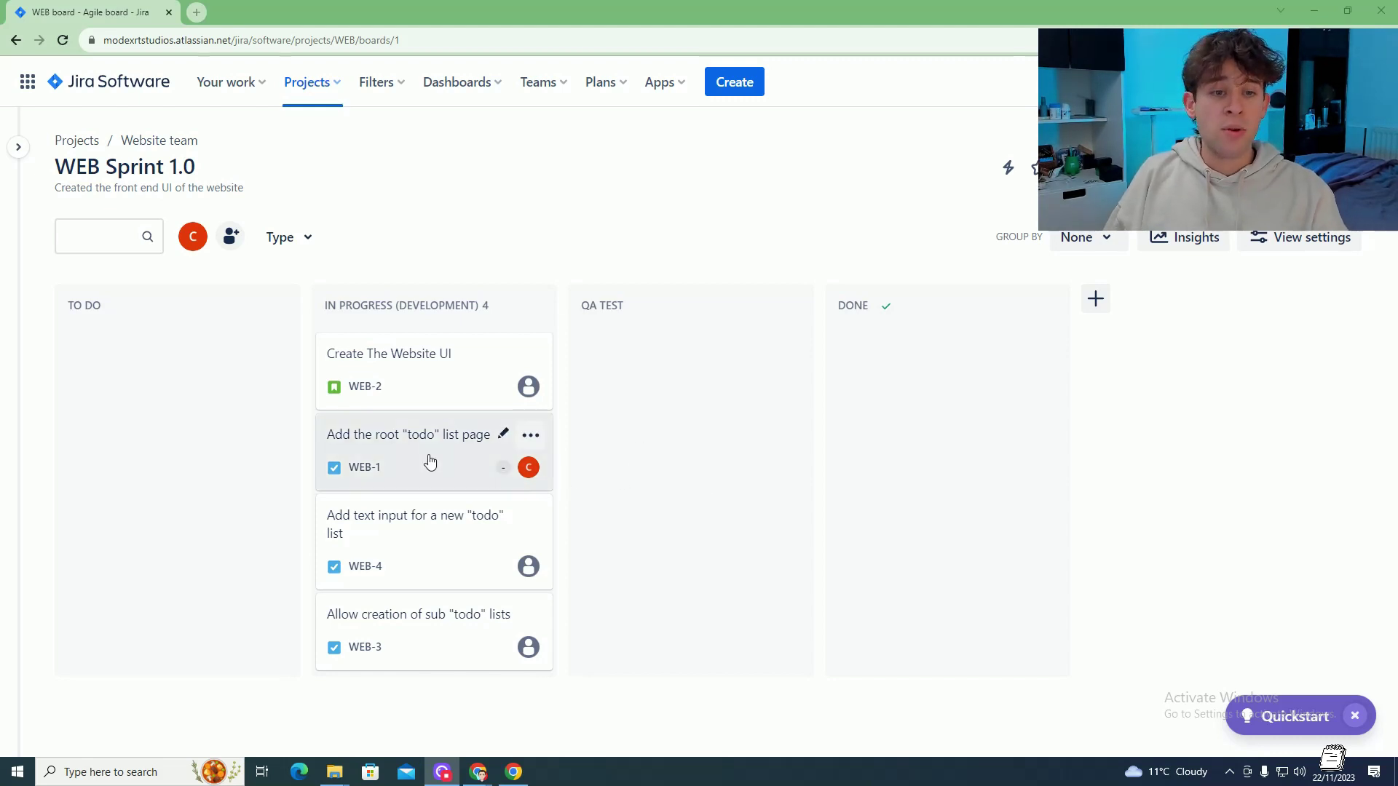
pyautogui.moveTo(430, 462); pyautogui.dragTo(656, 387)
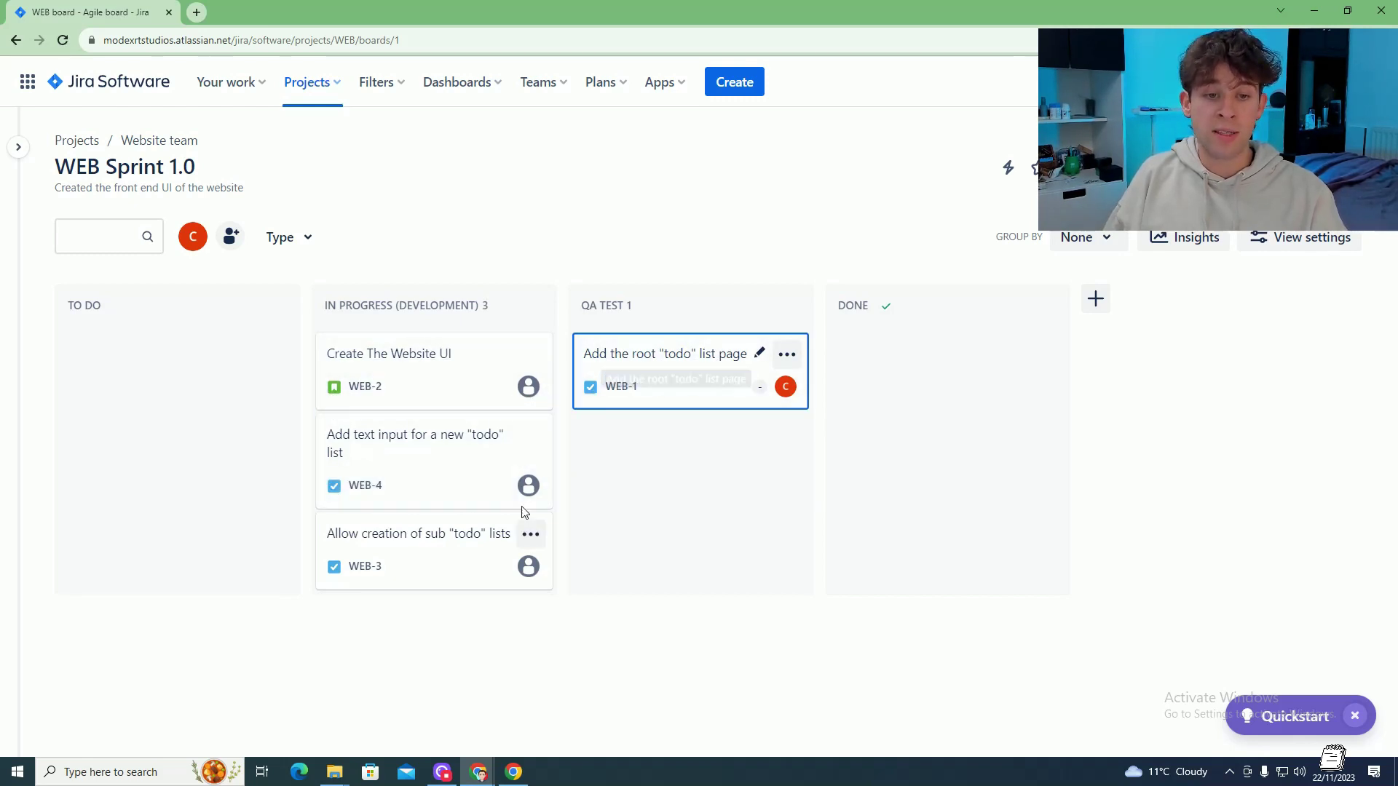
pyautogui.moveTo(437, 444); pyautogui.dragTo(624, 521)
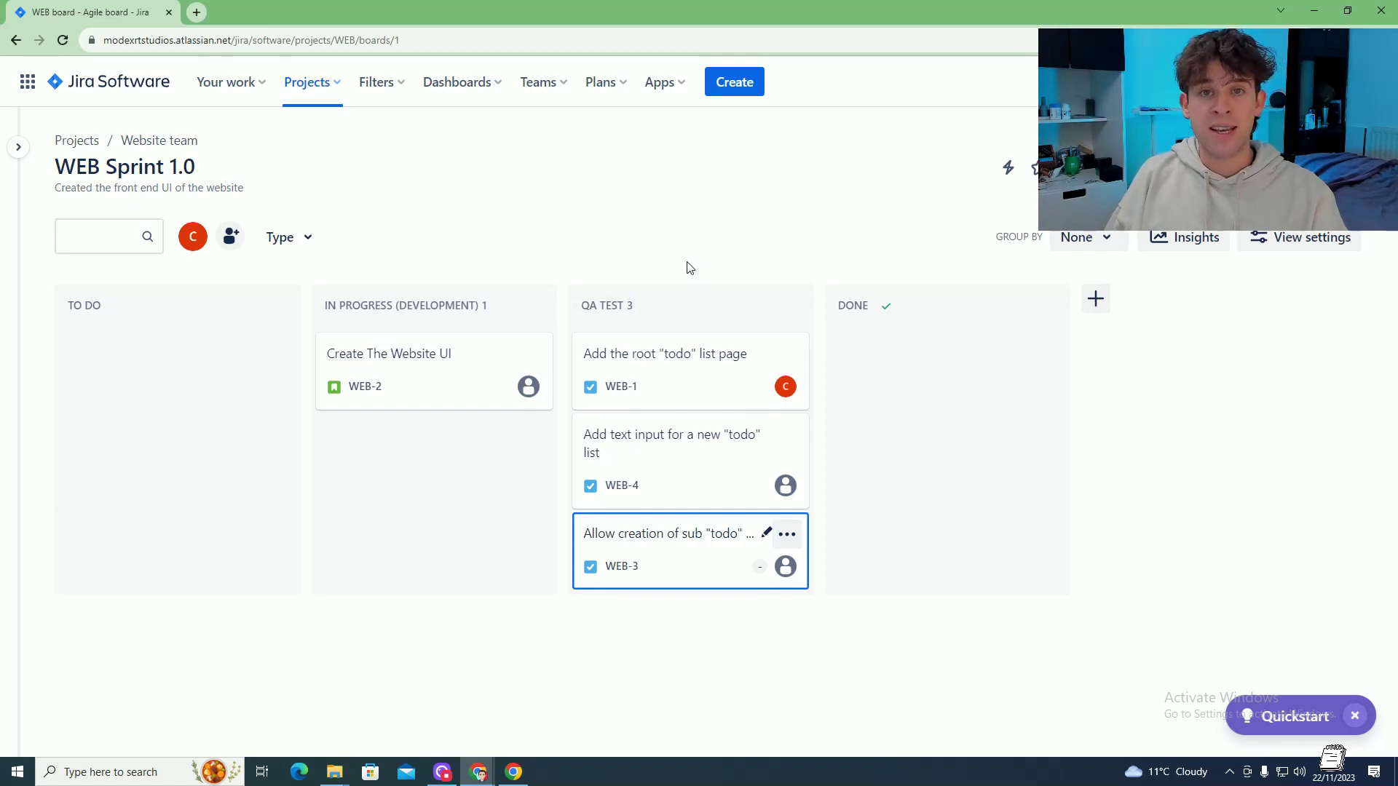
# Open Zephyr Scale's test cases and view the steps of WEB-T3 Create a single todo
pyautogui.click(661, 81)
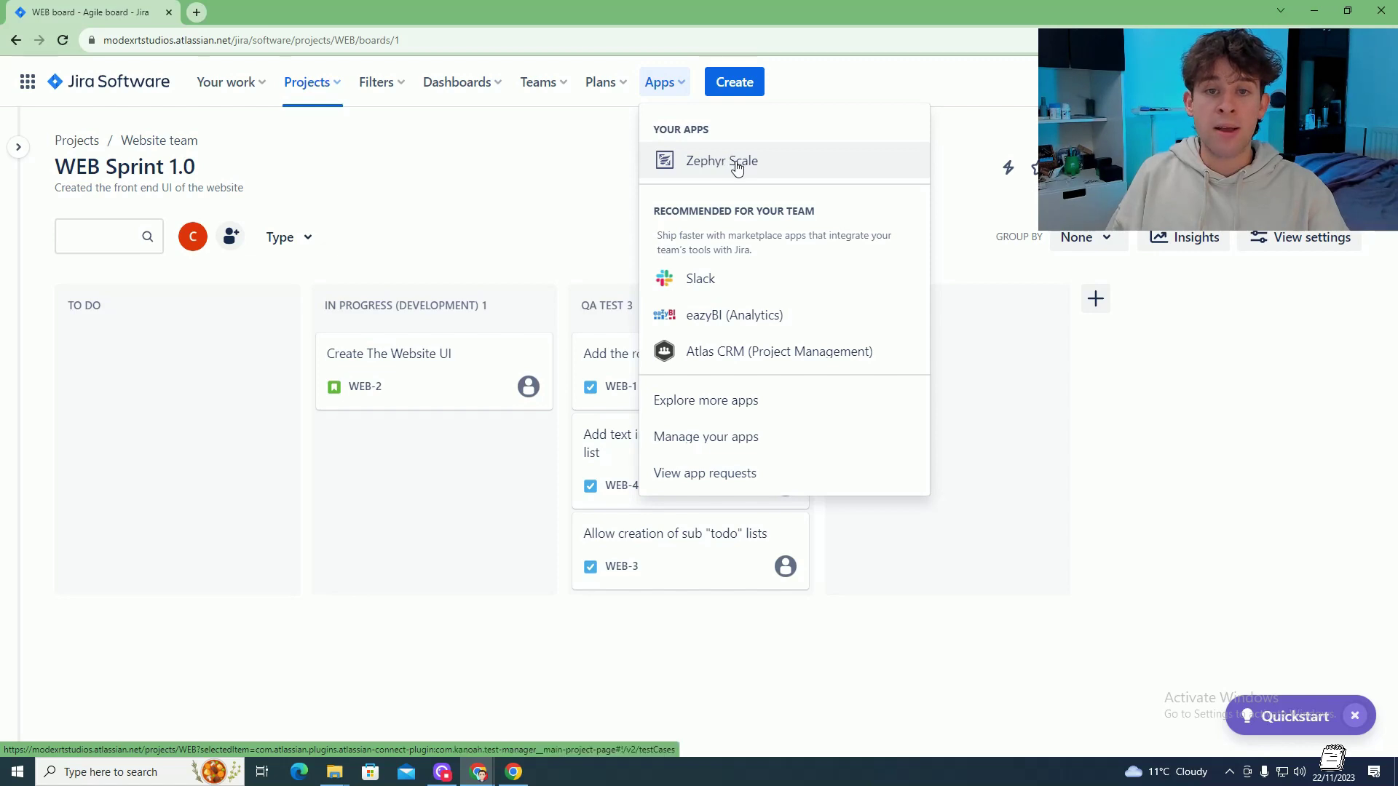
pyautogui.click(737, 167)
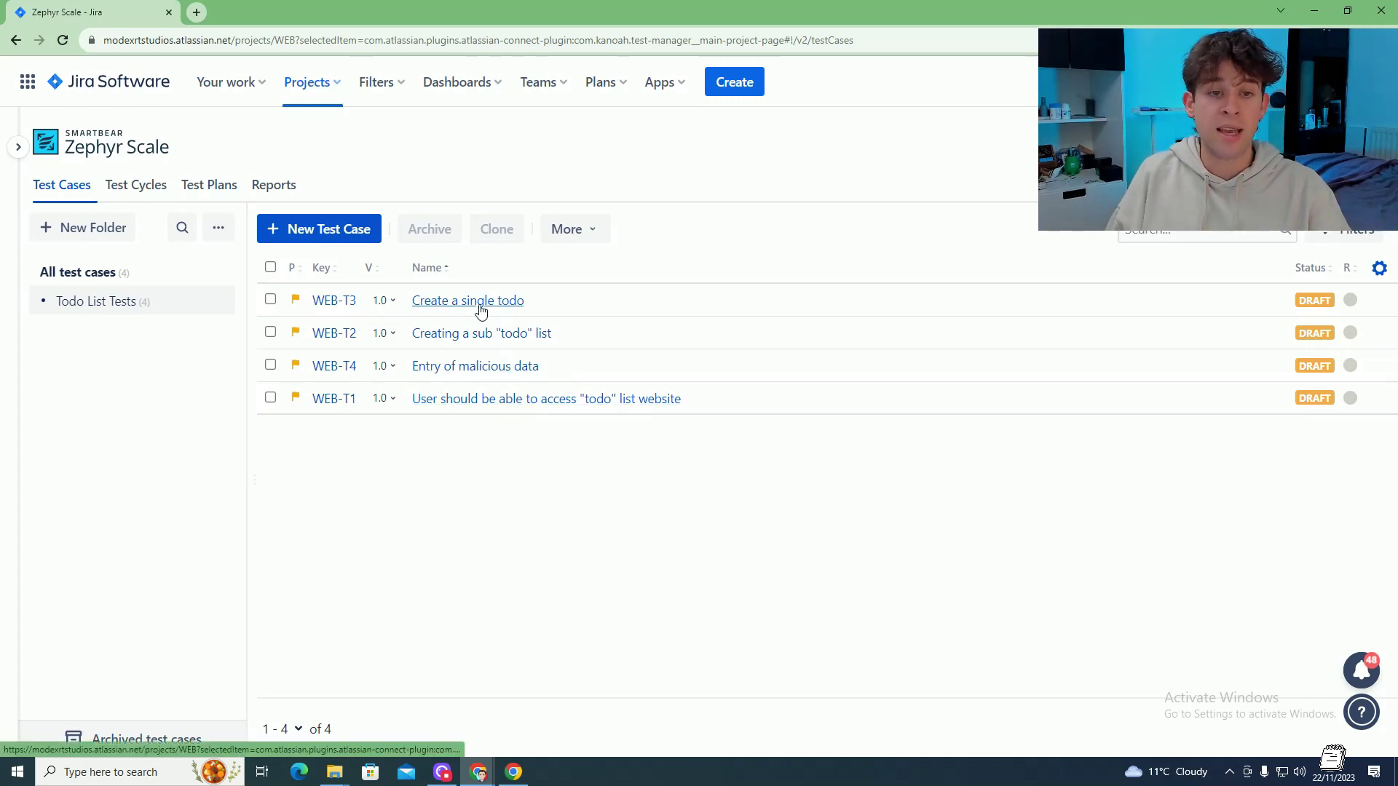
pyautogui.click(477, 303)
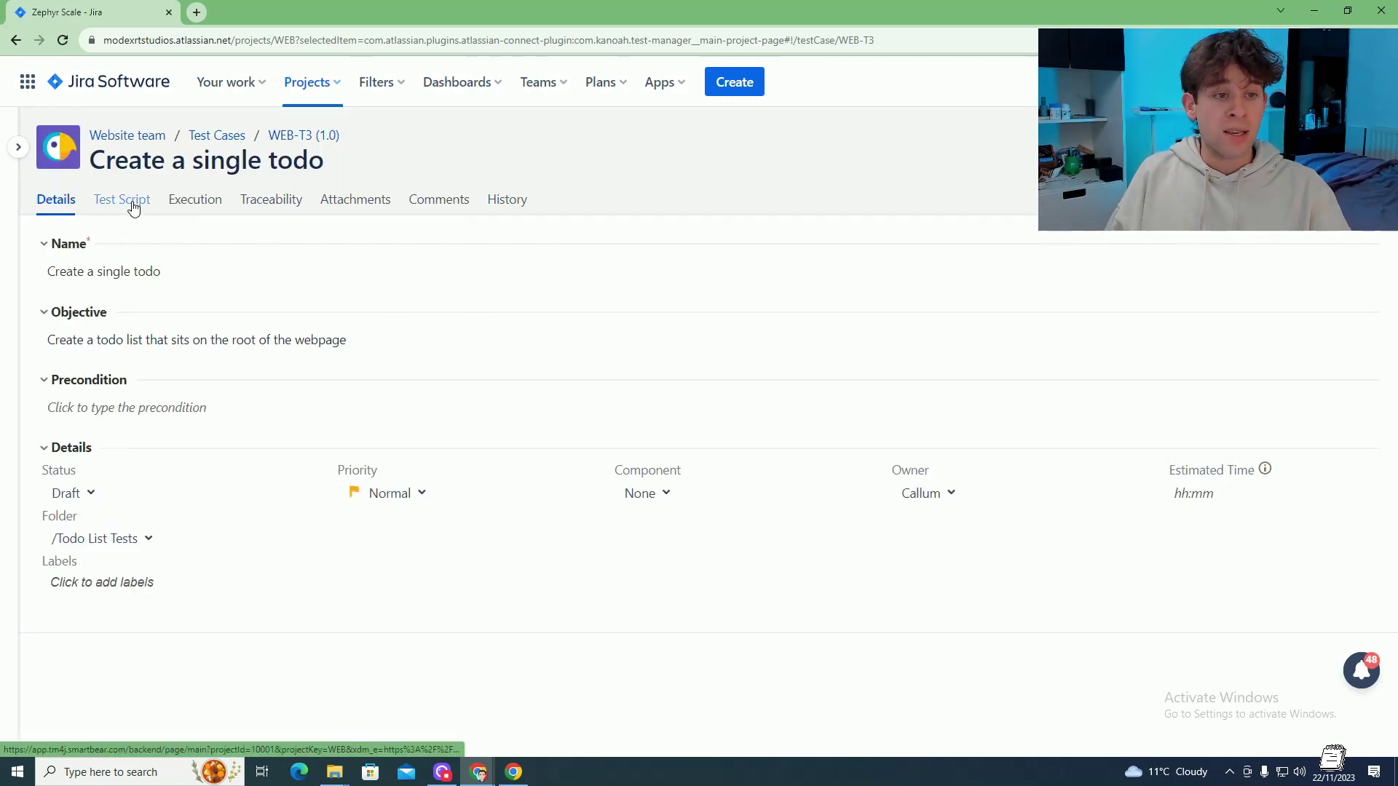
pyautogui.click(133, 203)
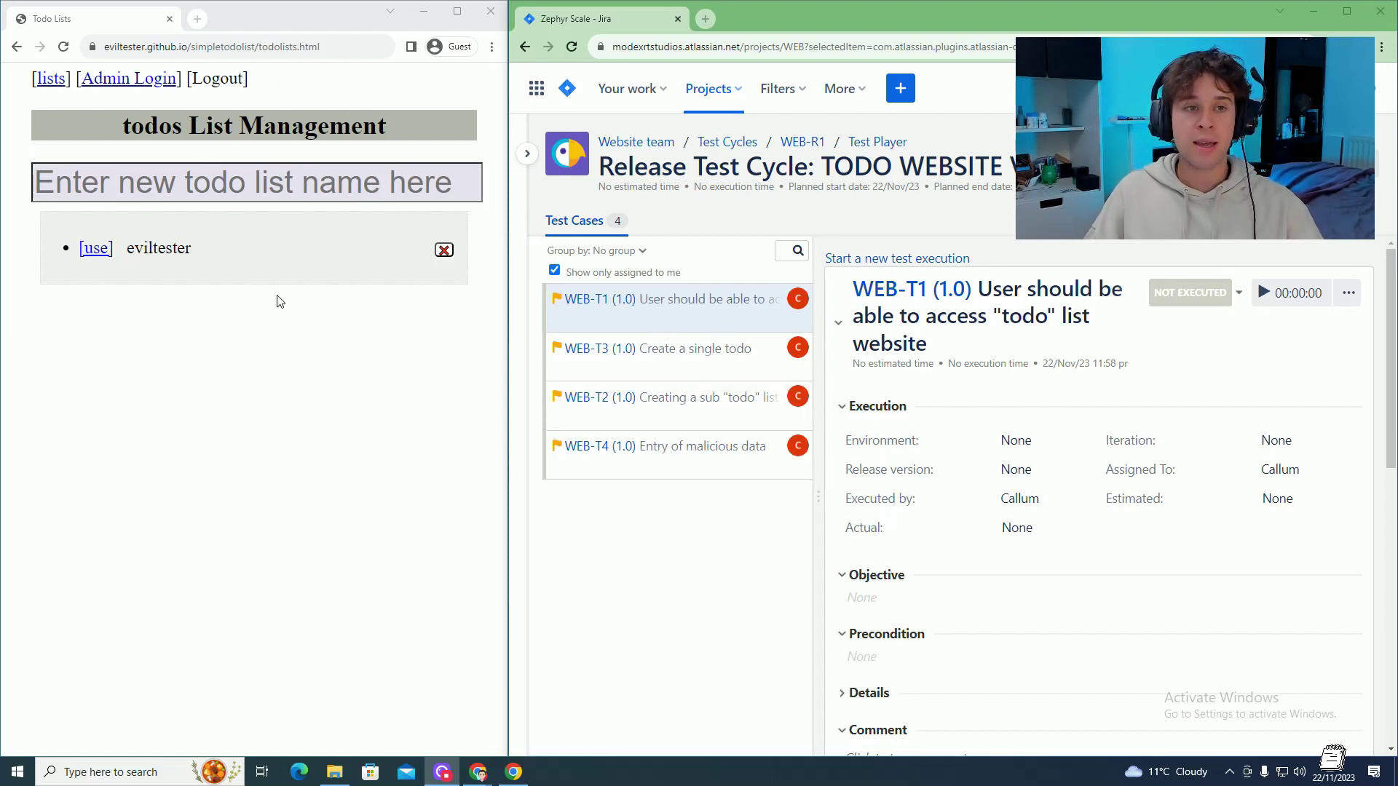
# Mark WEB-T1's single test step as Pass, then start executing WEB-T3 Create a single todo
pyautogui.click(269, 360)
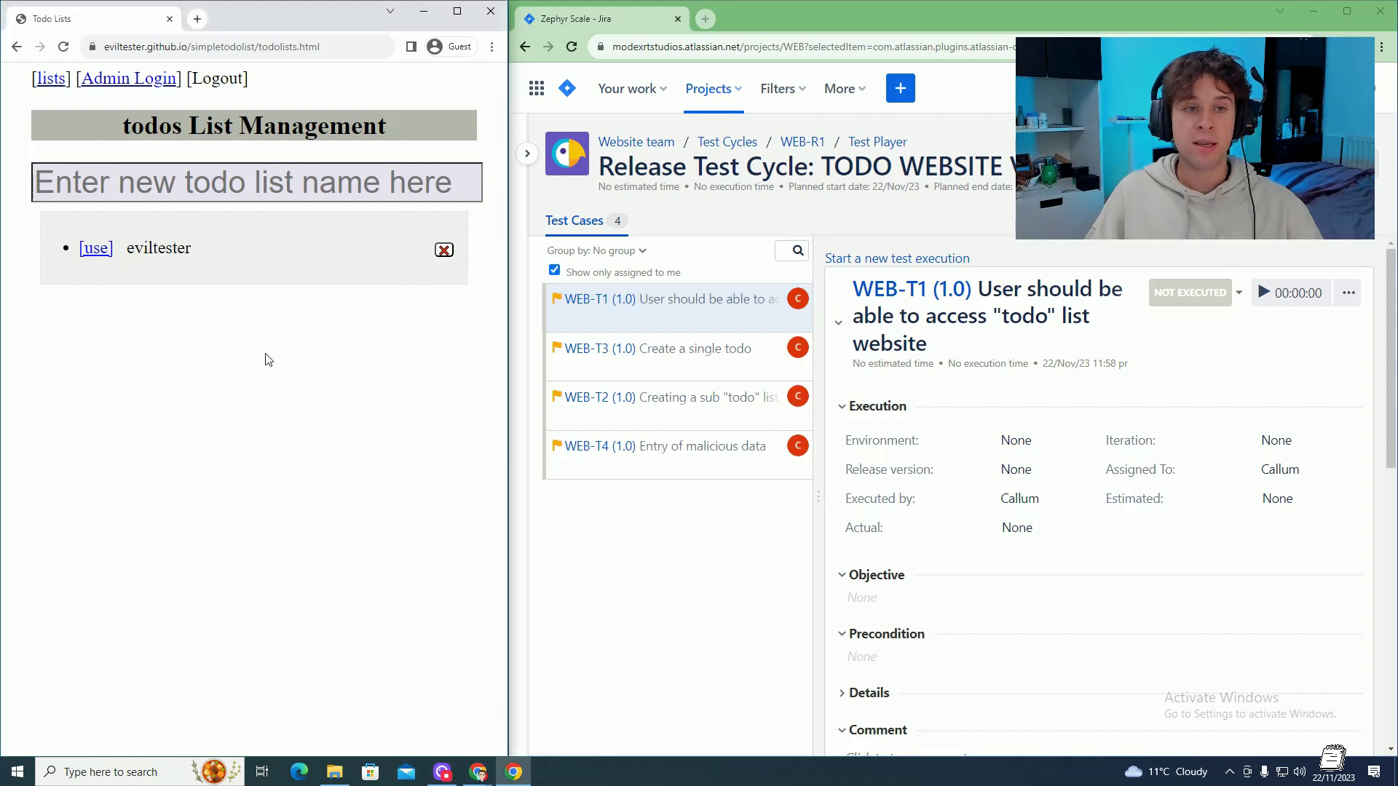
pyautogui.click(690, 309)
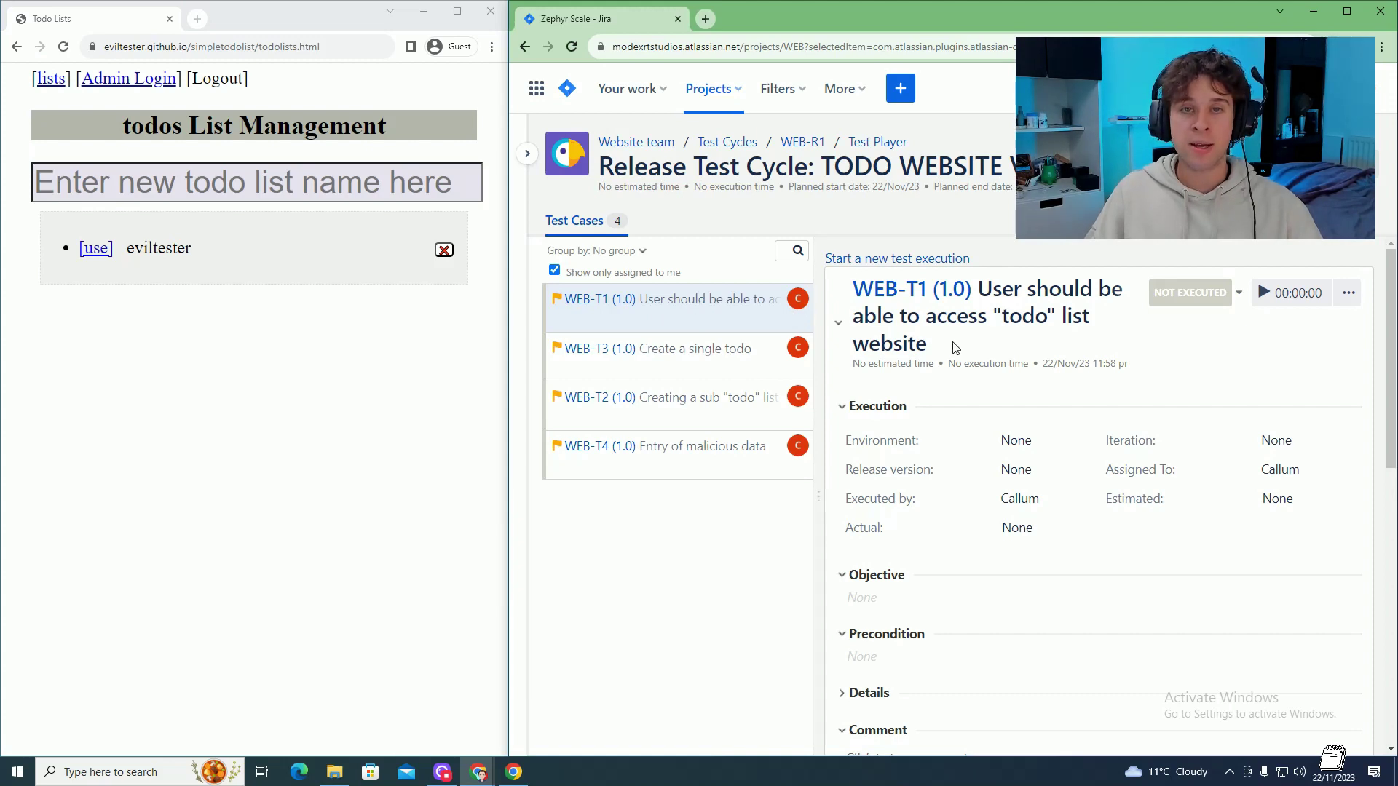
pyautogui.scroll(-1, 1052, 358)
pyautogui.scroll(-6, 1095, 411)
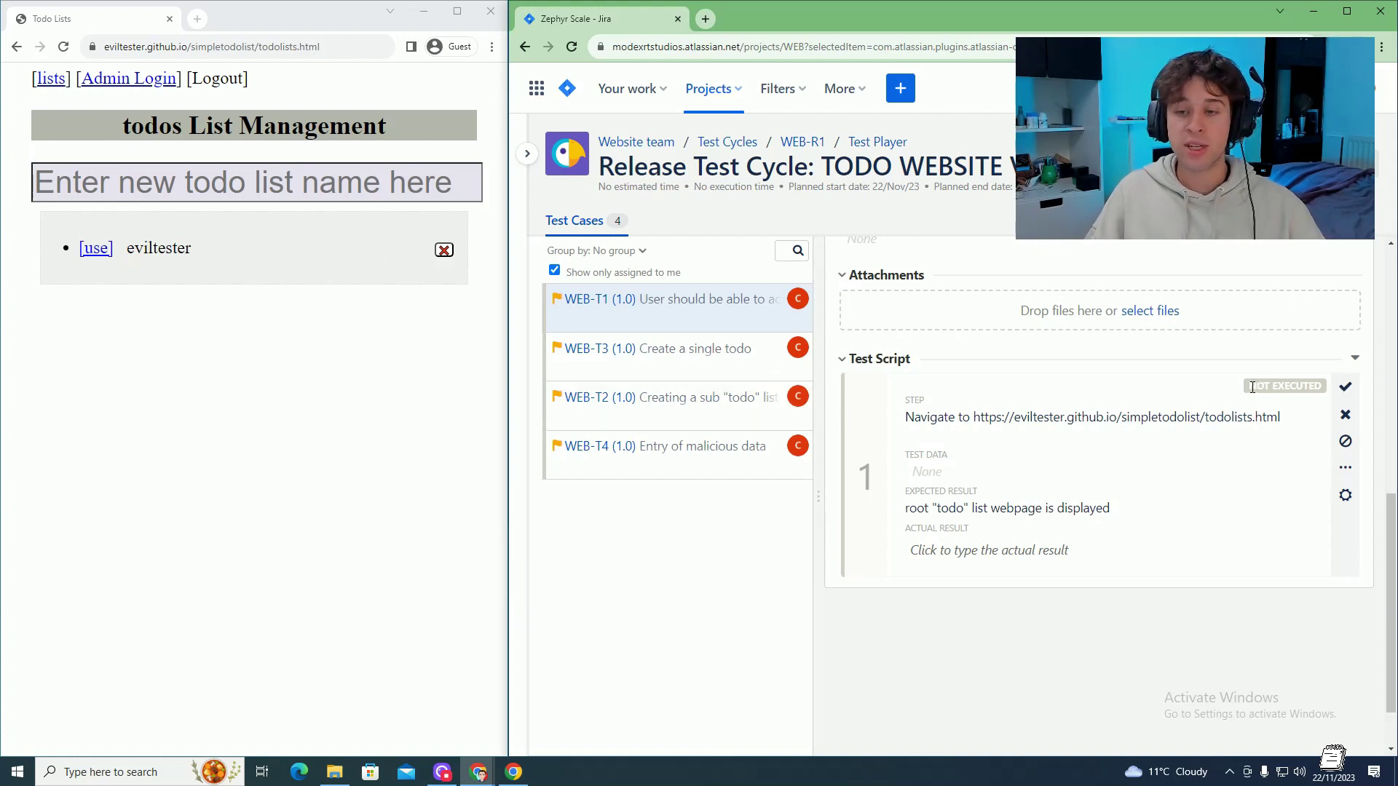
pyautogui.click(1346, 390)
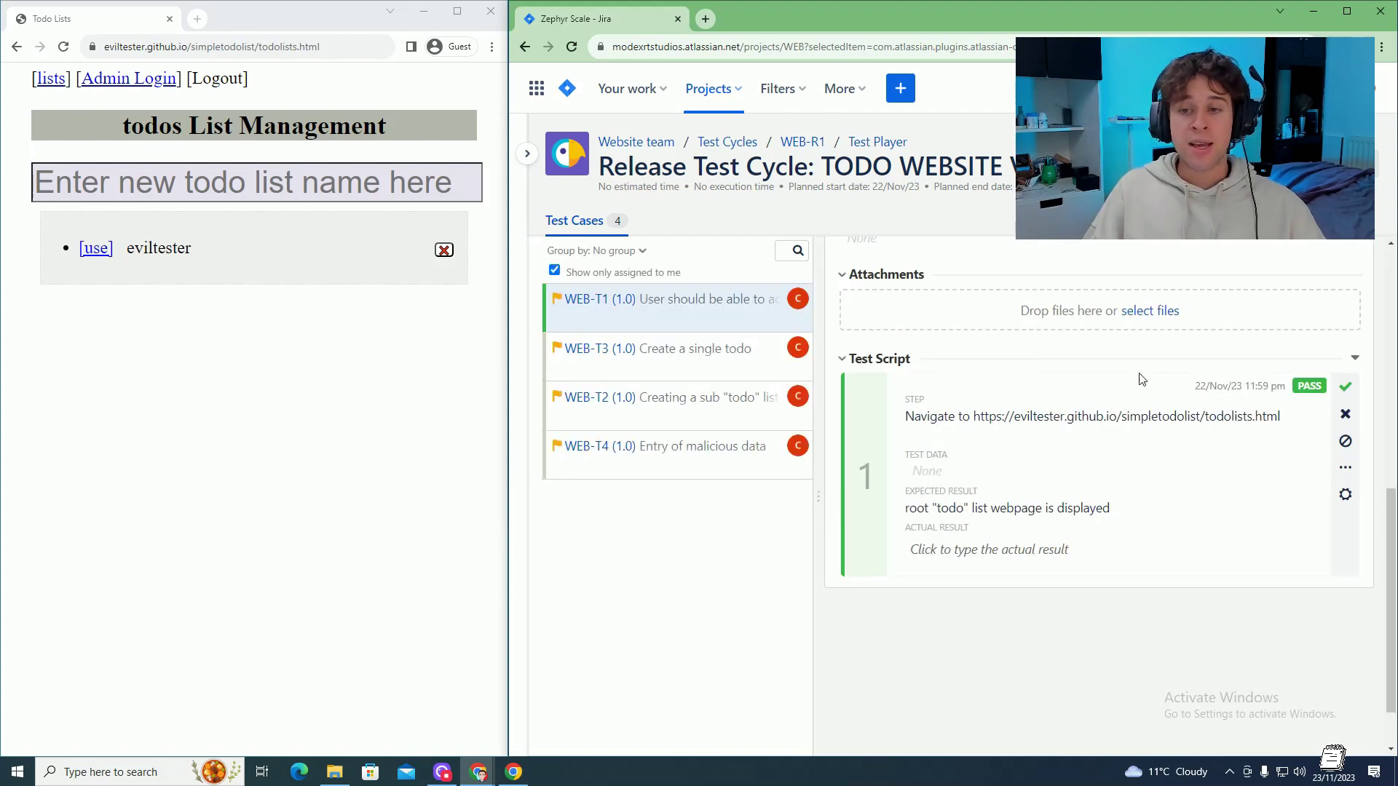
pyautogui.click(619, 334)
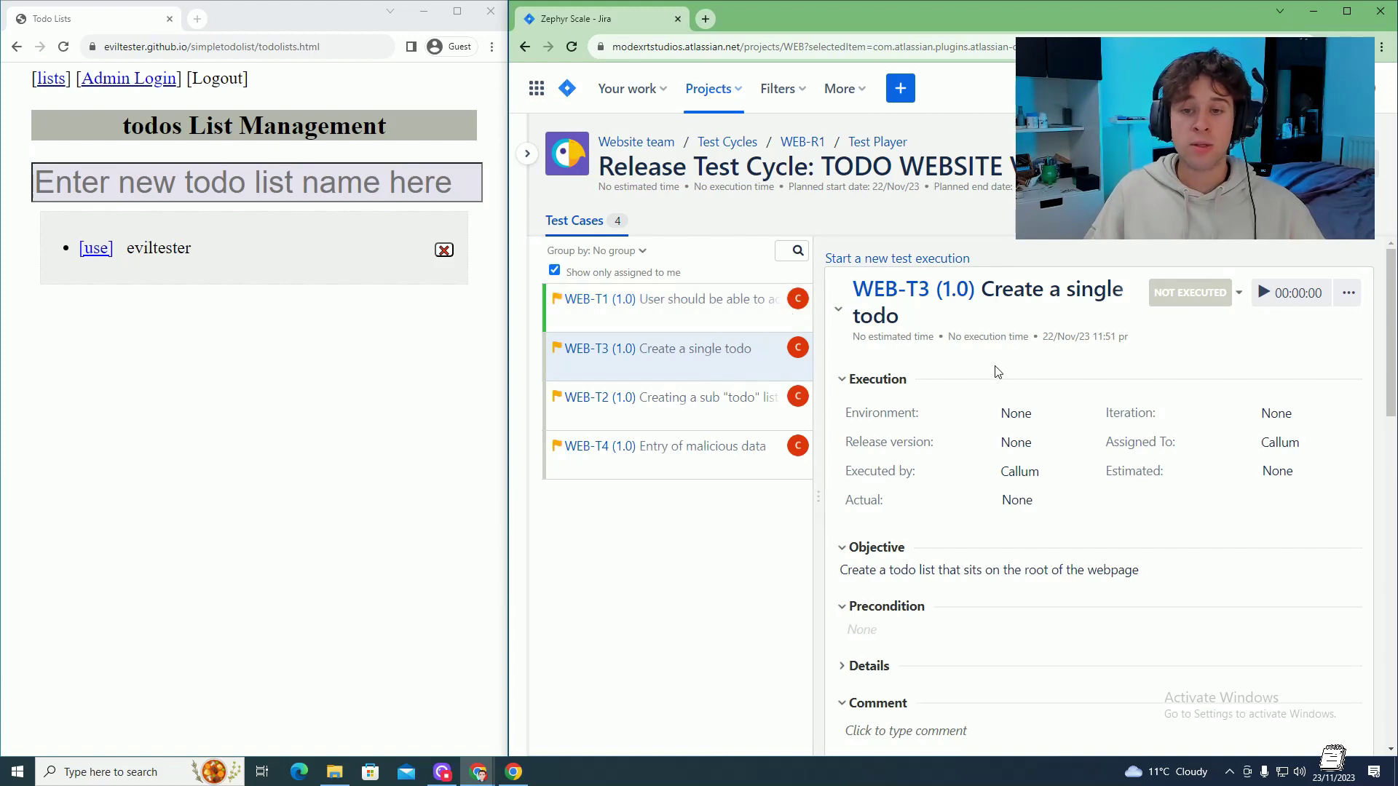
# Add a 'tidy my room' todo list on the todo site
pyautogui.scroll(-3, 998, 371)
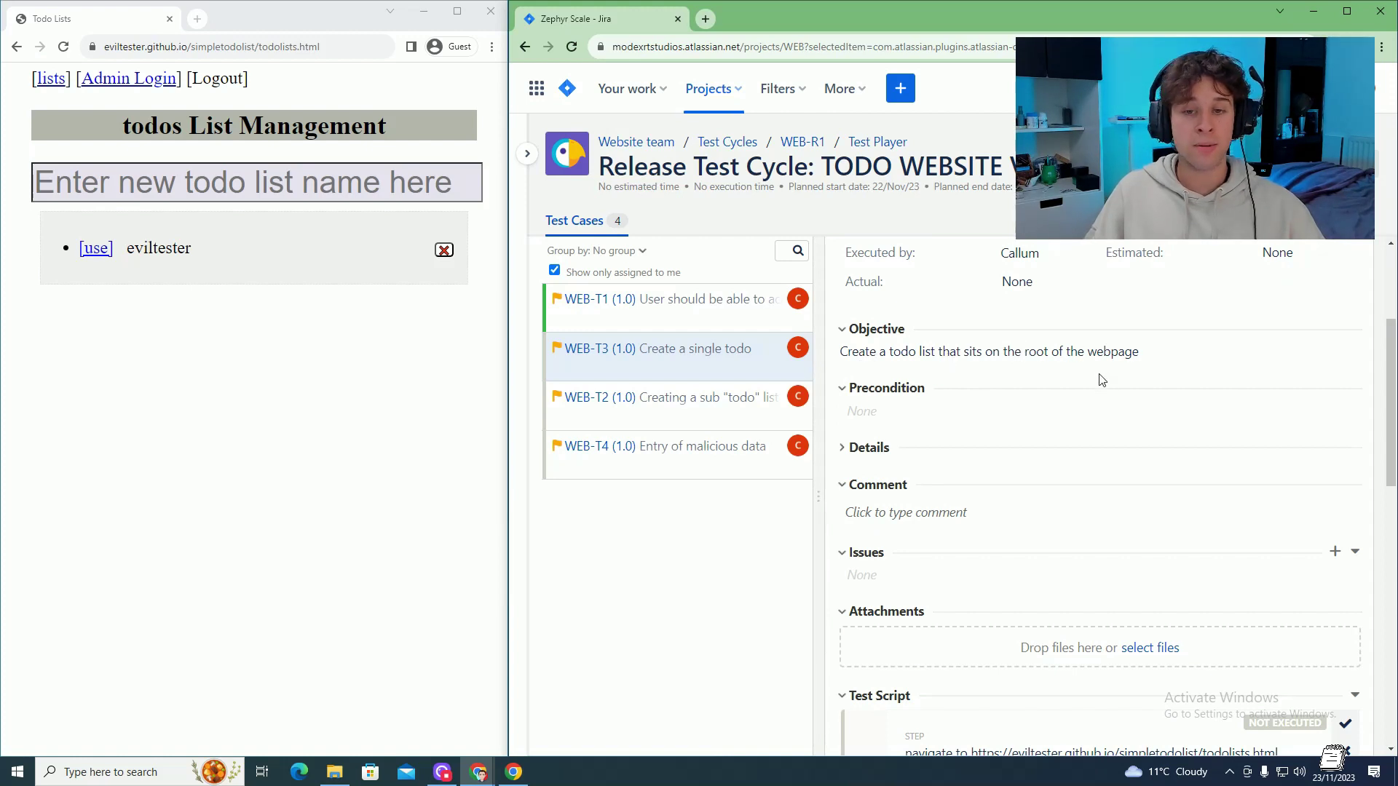
pyautogui.scroll(-1, 1056, 343)
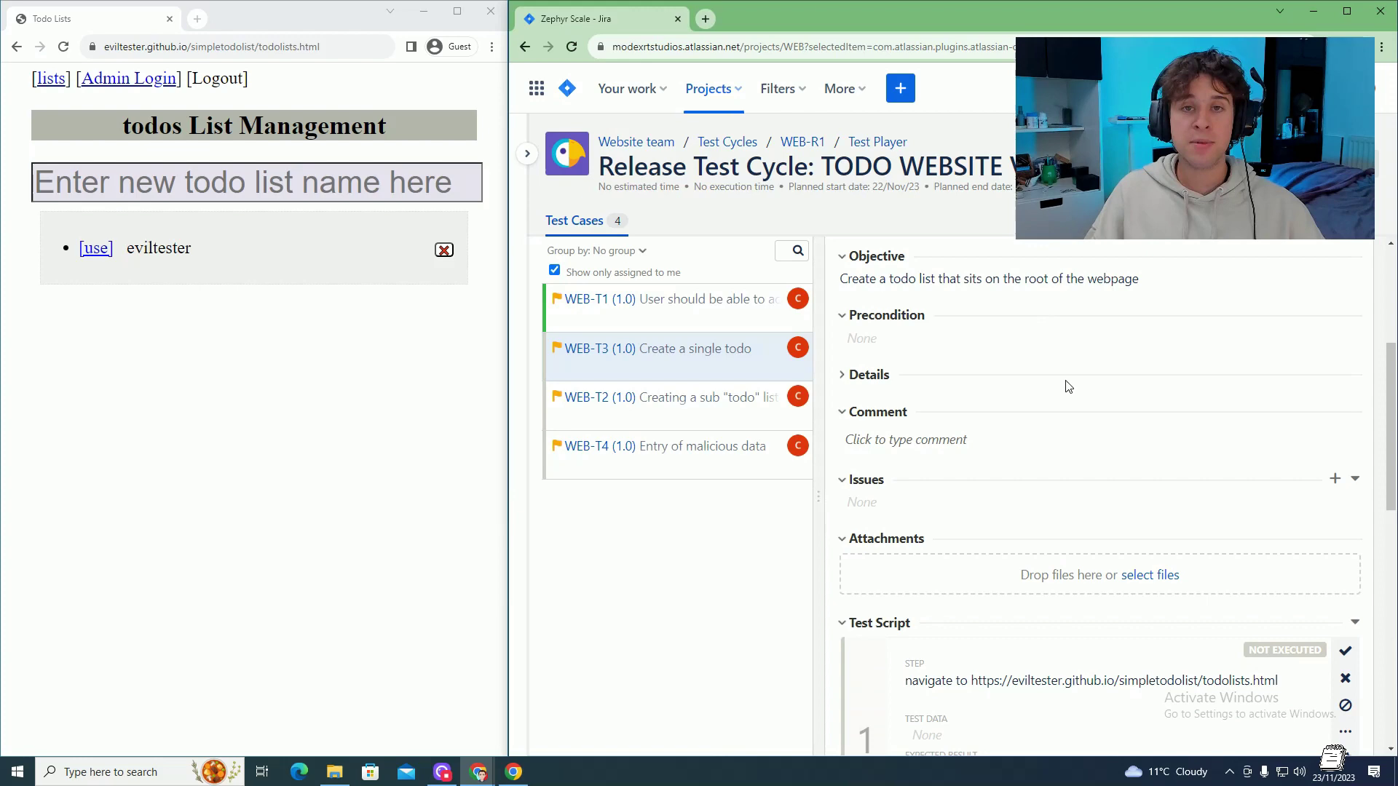
pyautogui.scroll(-2, 1061, 372)
pyautogui.scroll(-6, 1060, 366)
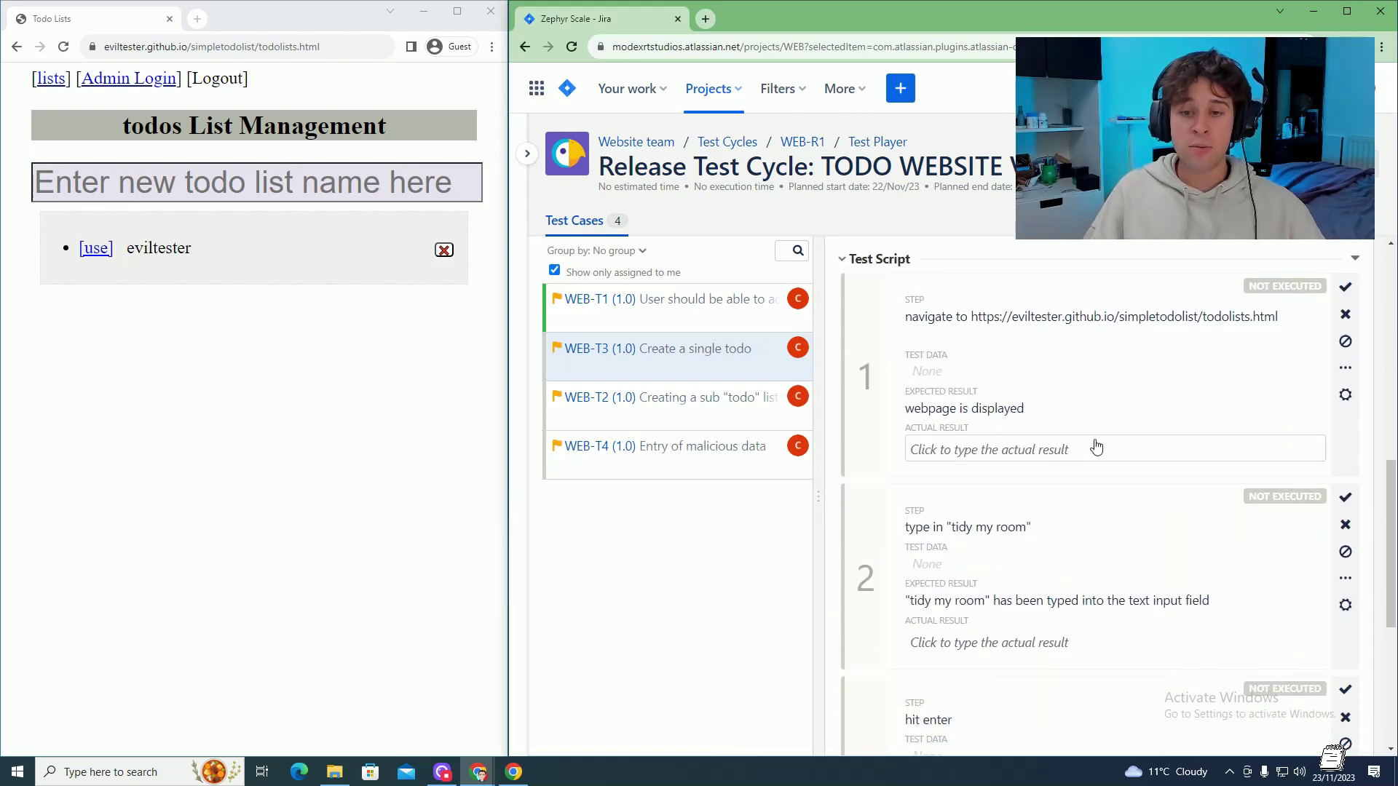
pyautogui.scroll(4, 1111, 538)
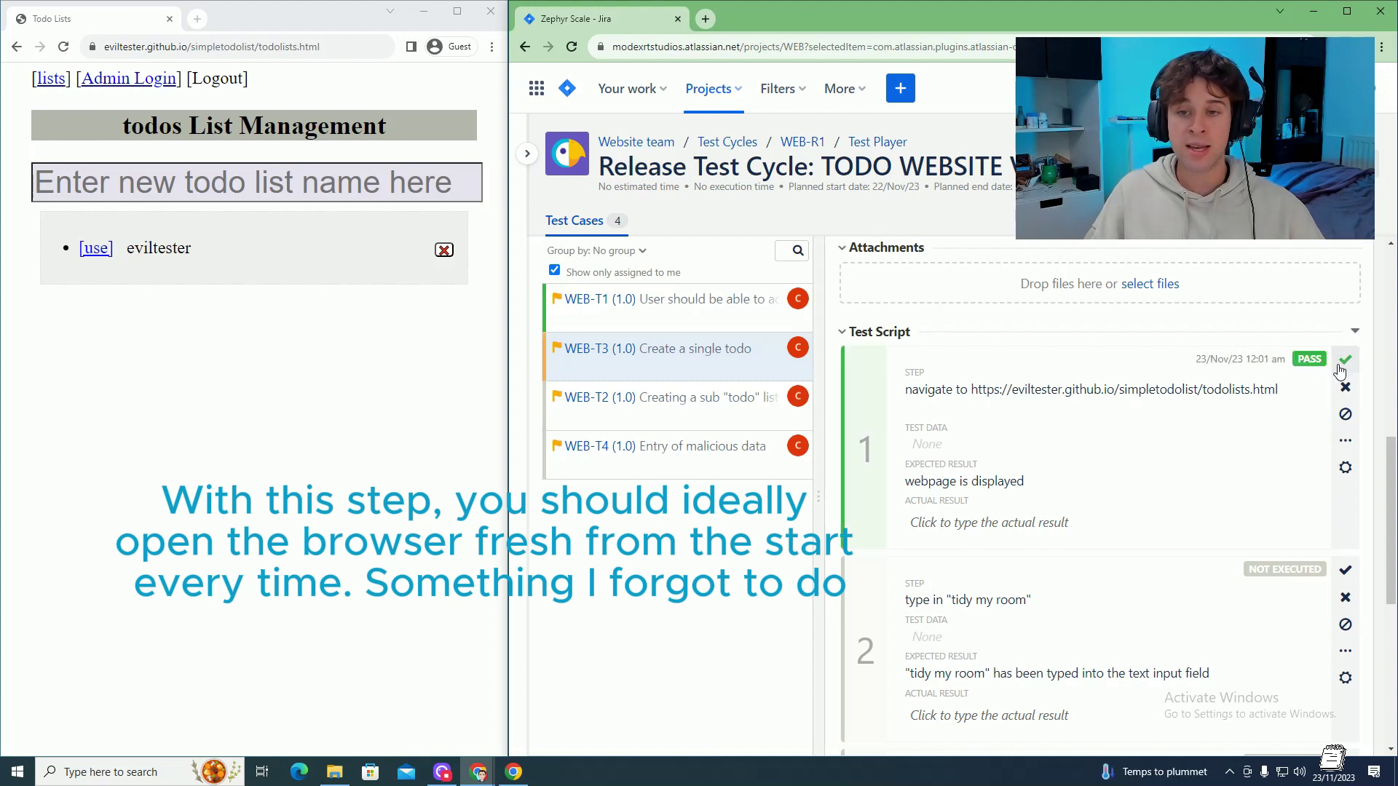
pyautogui.scroll(-3, 946, 440)
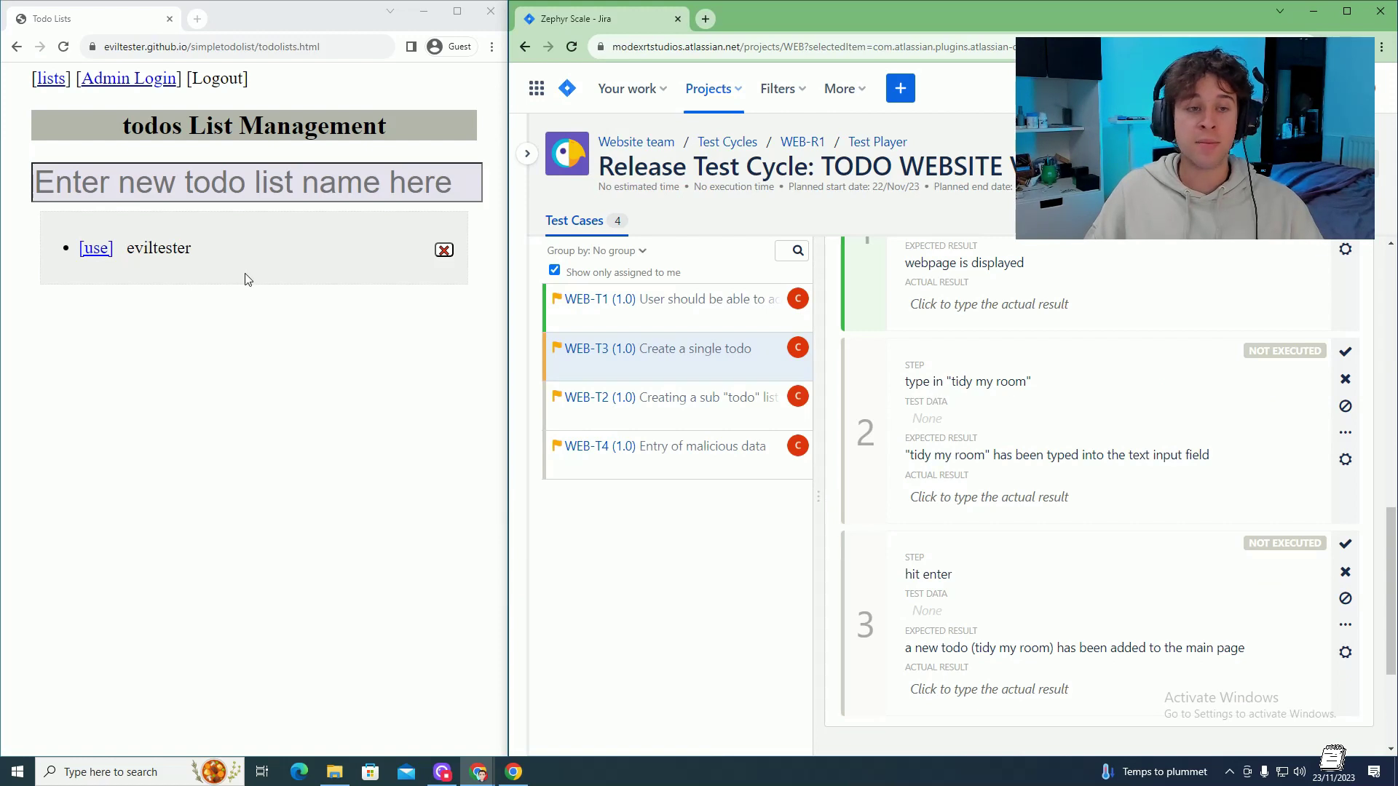
pyautogui.click(185, 177)
pyautogui.write('tid')
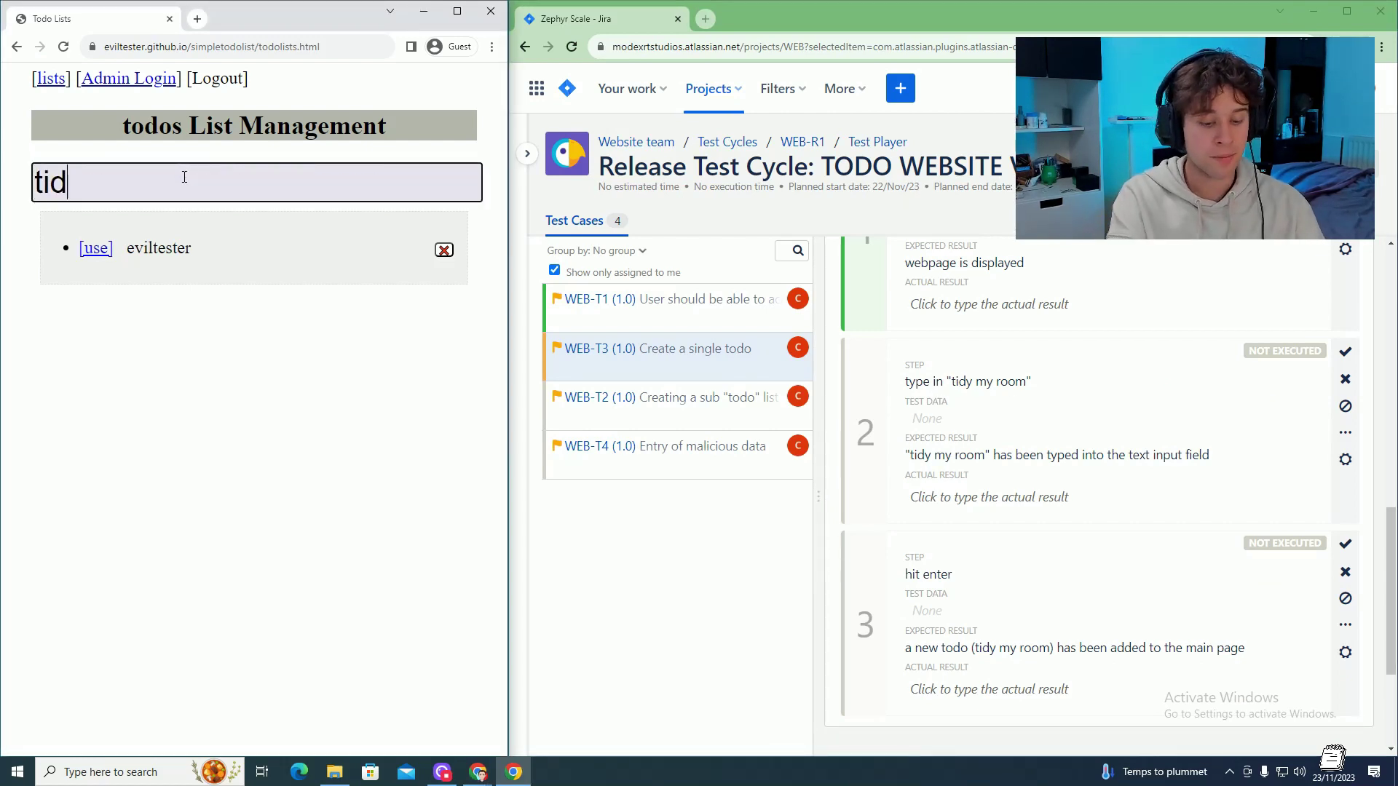
pyautogui.write('y my room')
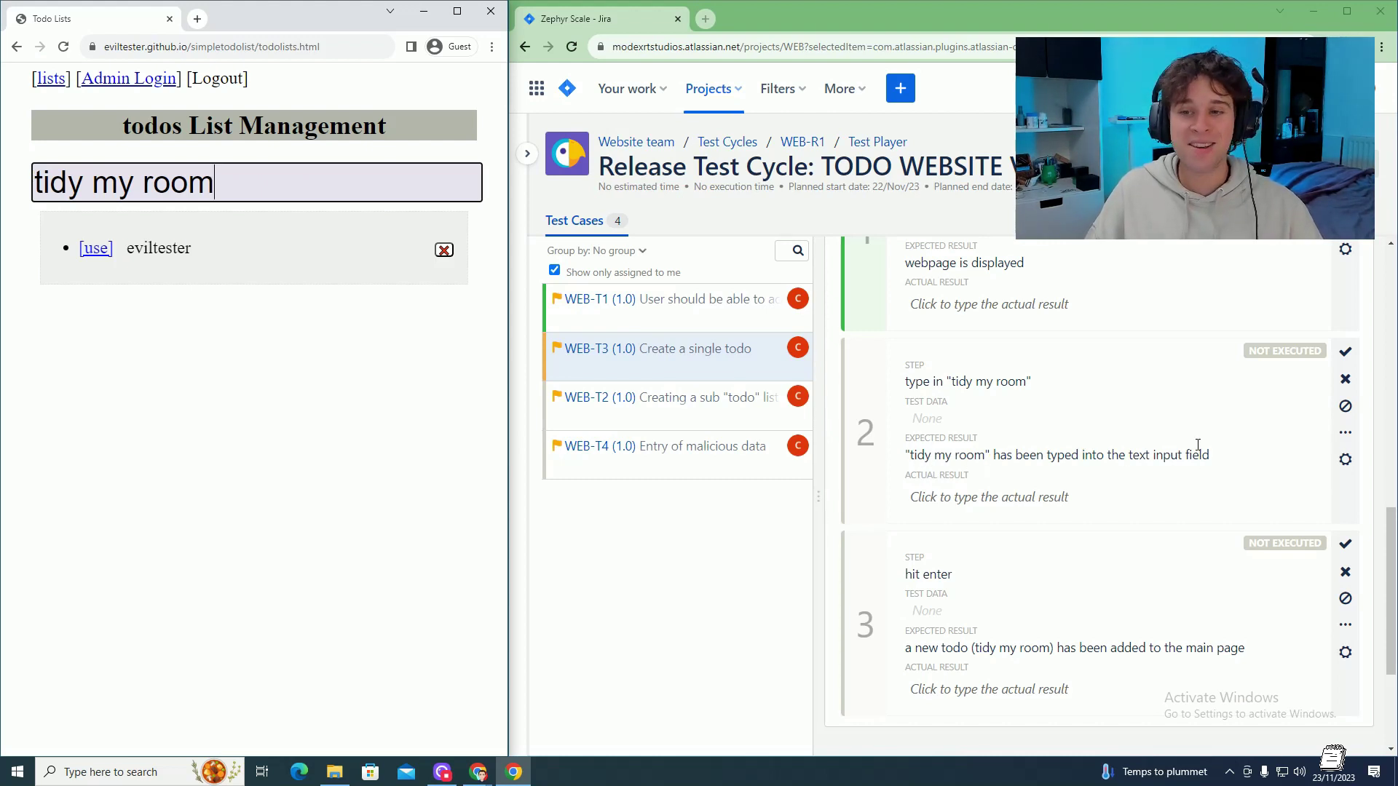
pyautogui.press('Return')
# Mark WEB-T3 step 2 as Pass and check the new tidy my room list
pyautogui.click(1344, 353)
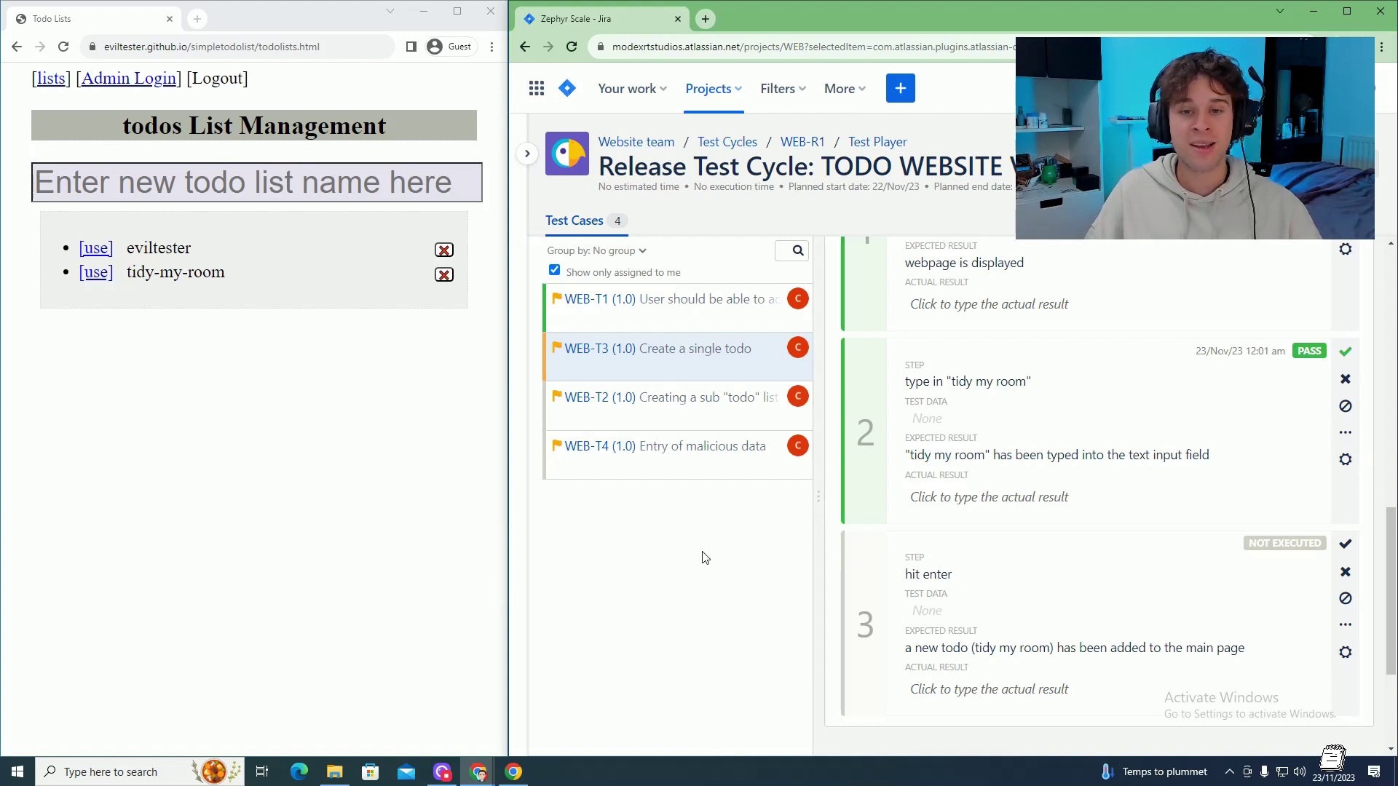
pyautogui.scroll(-1, 1004, 582)
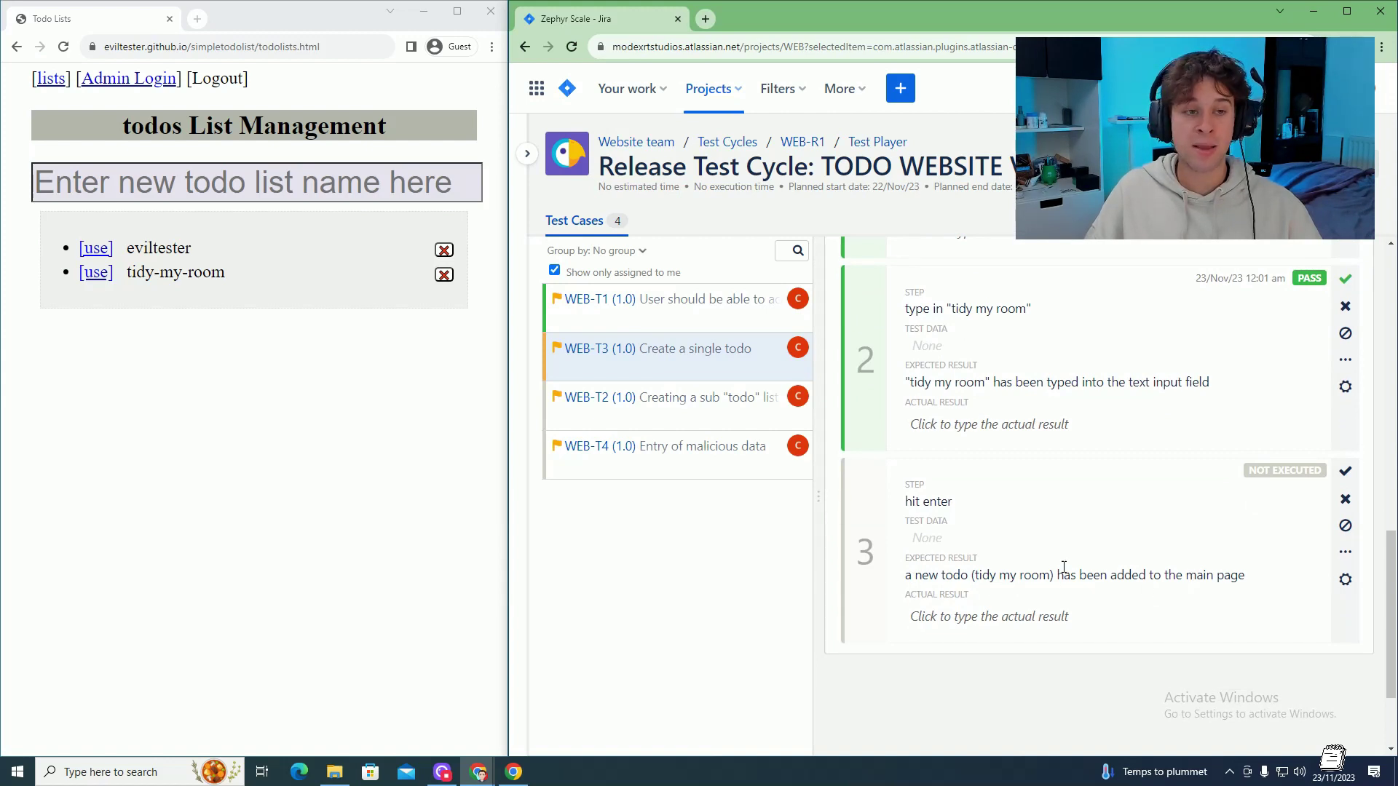
pyautogui.click(144, 281)
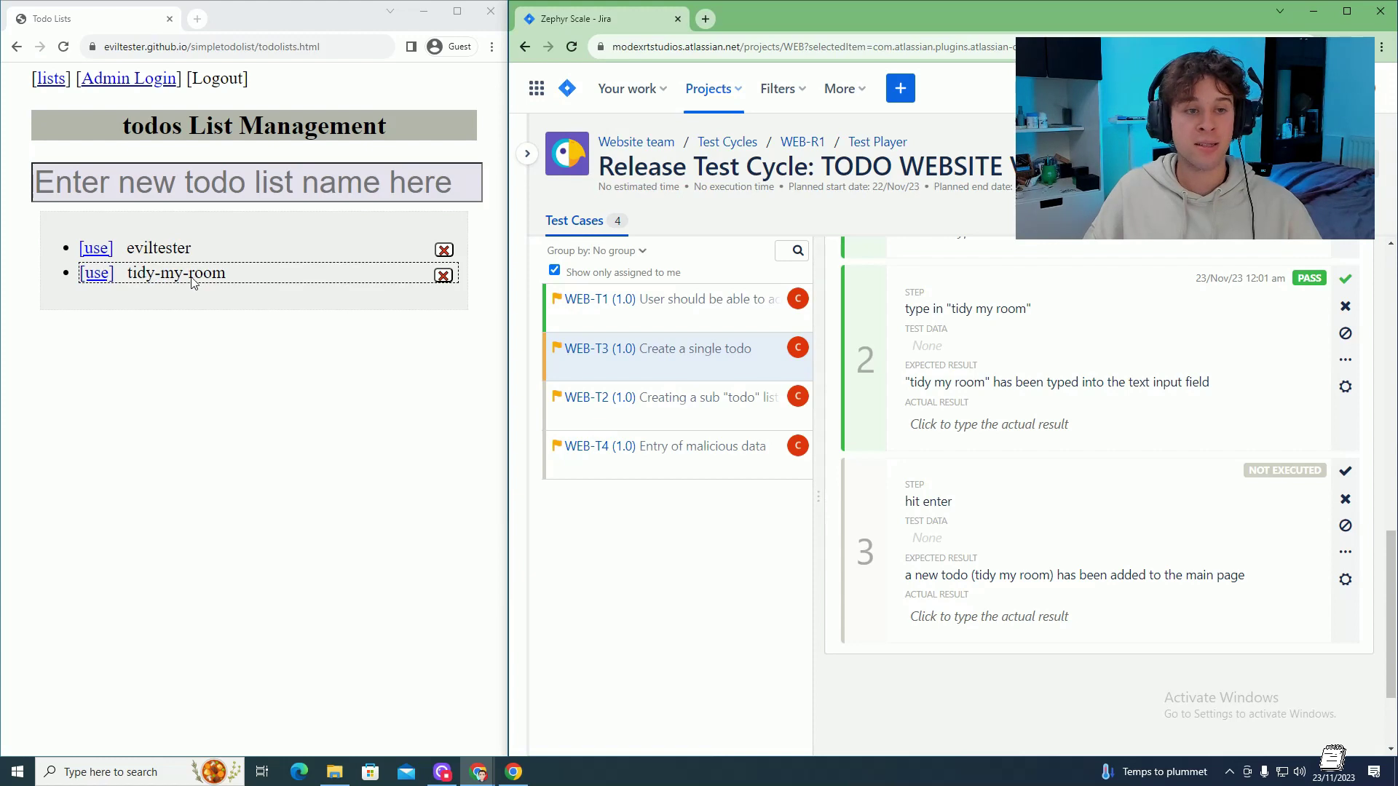
pyautogui.click(231, 252)
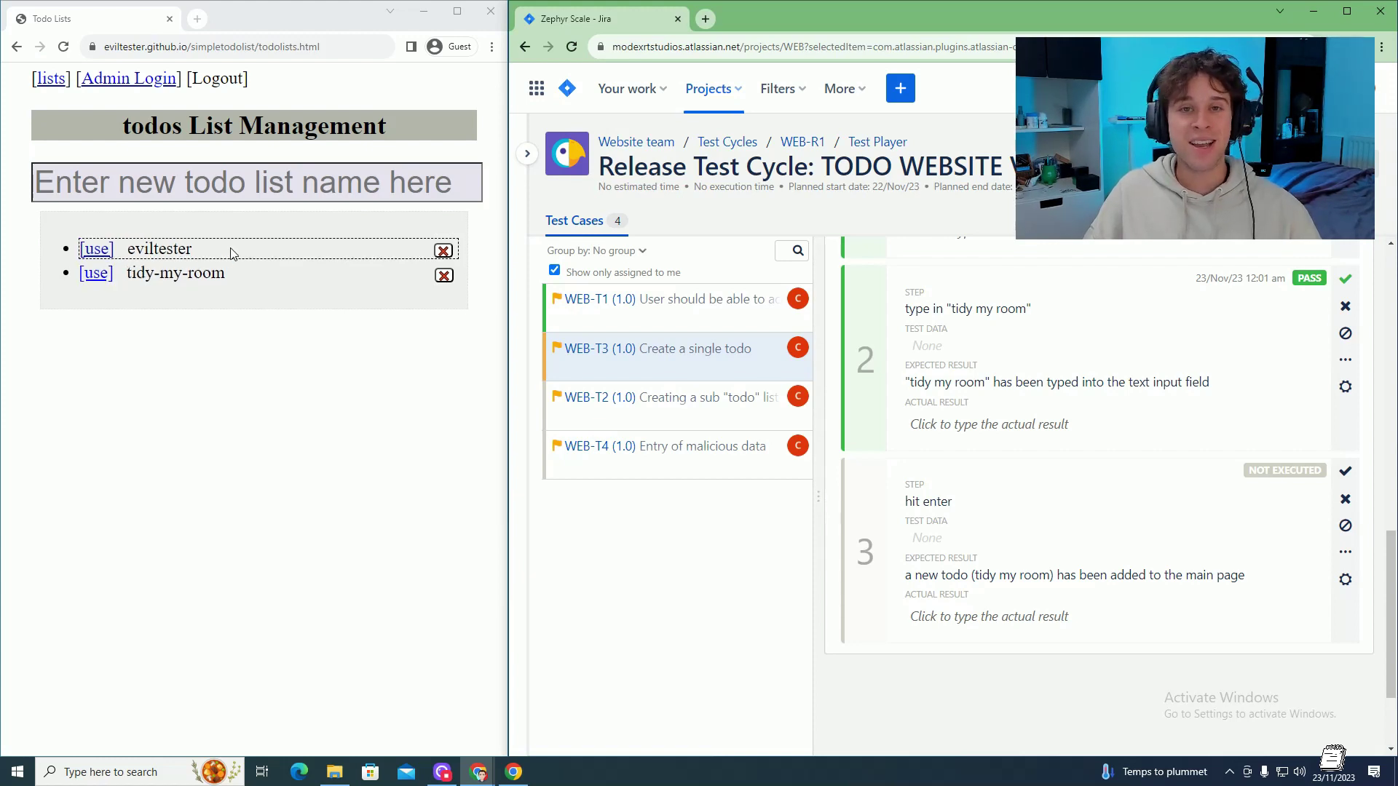
pyautogui.click(1142, 443)
pyautogui.scroll(4, 1142, 444)
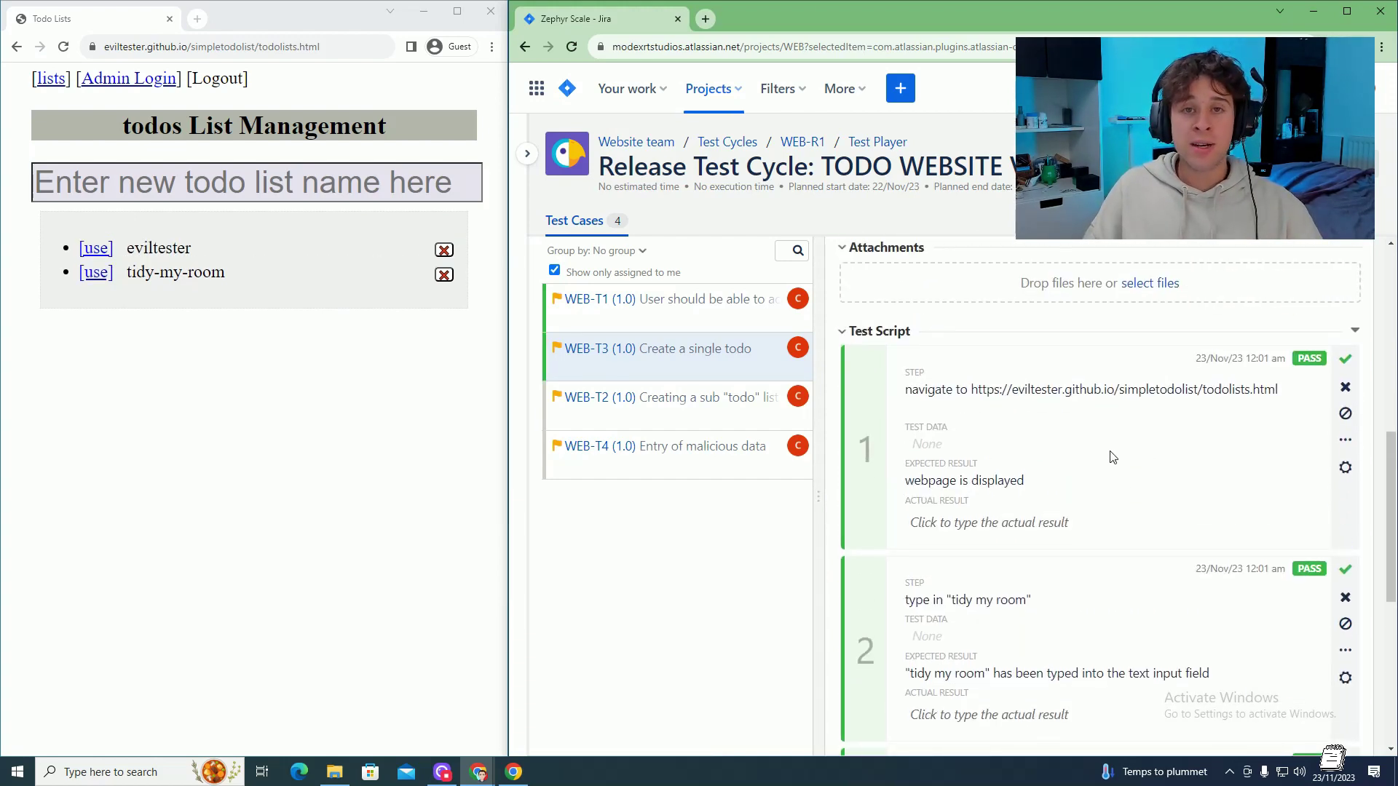
# Open WEB-T2 in the Test Player and mark its step 1 as Pass
pyautogui.click(663, 415)
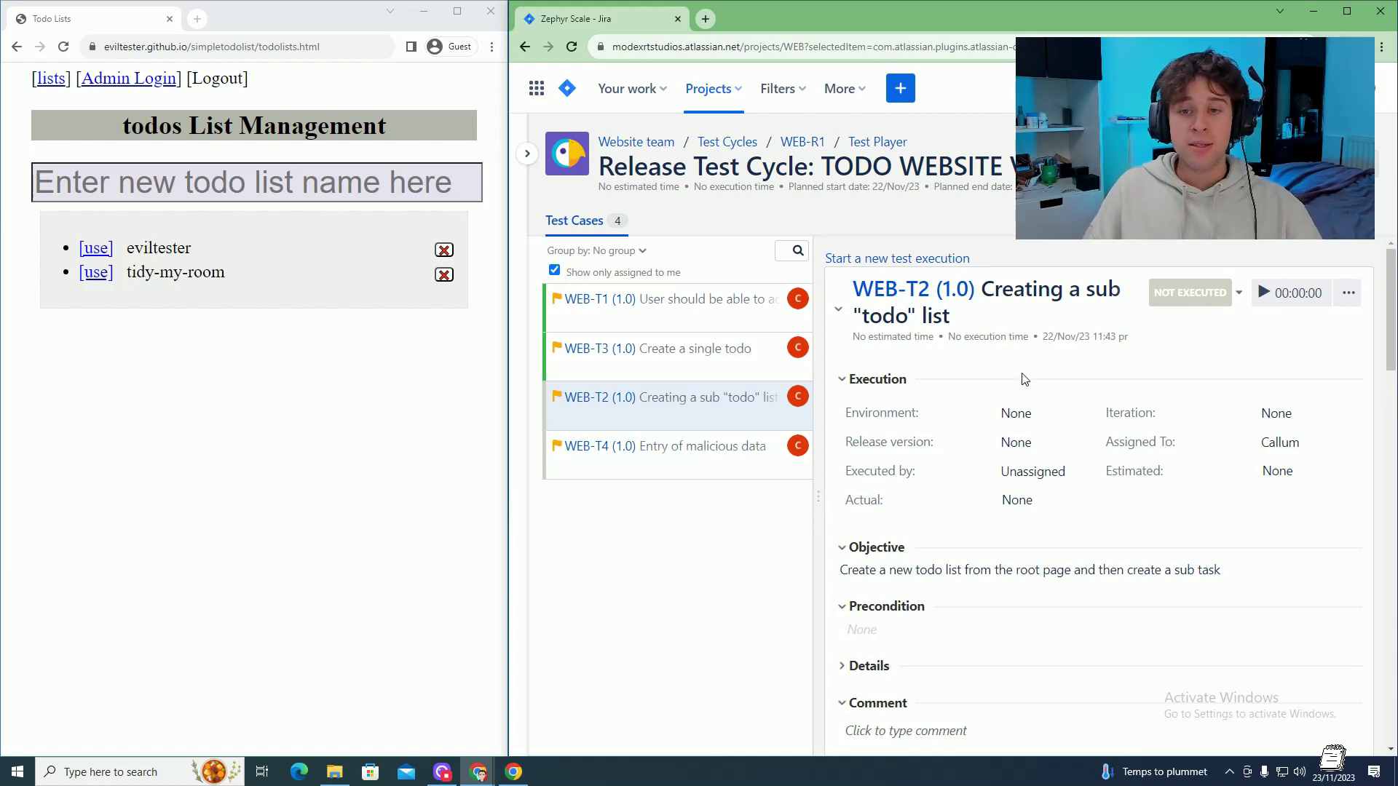
pyautogui.scroll(-3, 1022, 377)
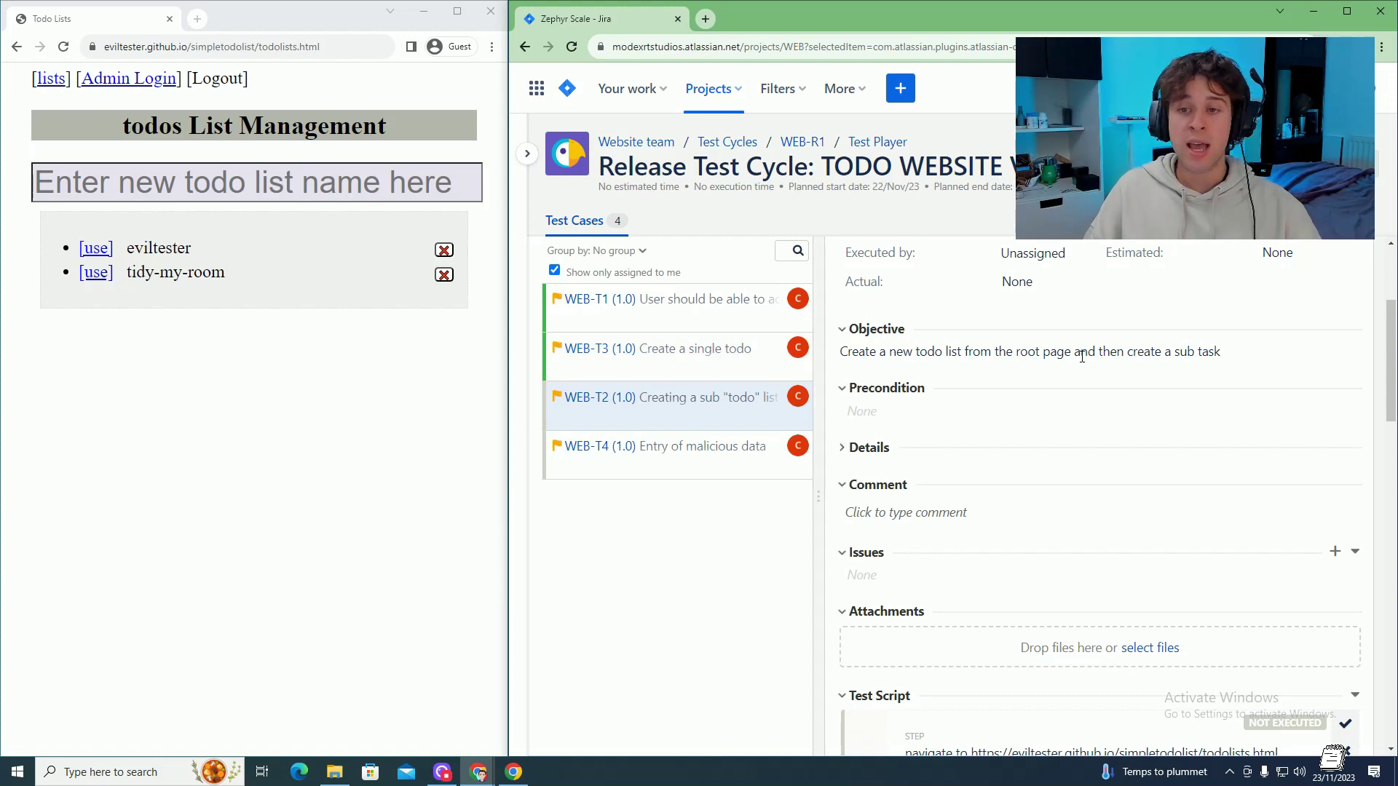
pyautogui.scroll(-5, 1221, 367)
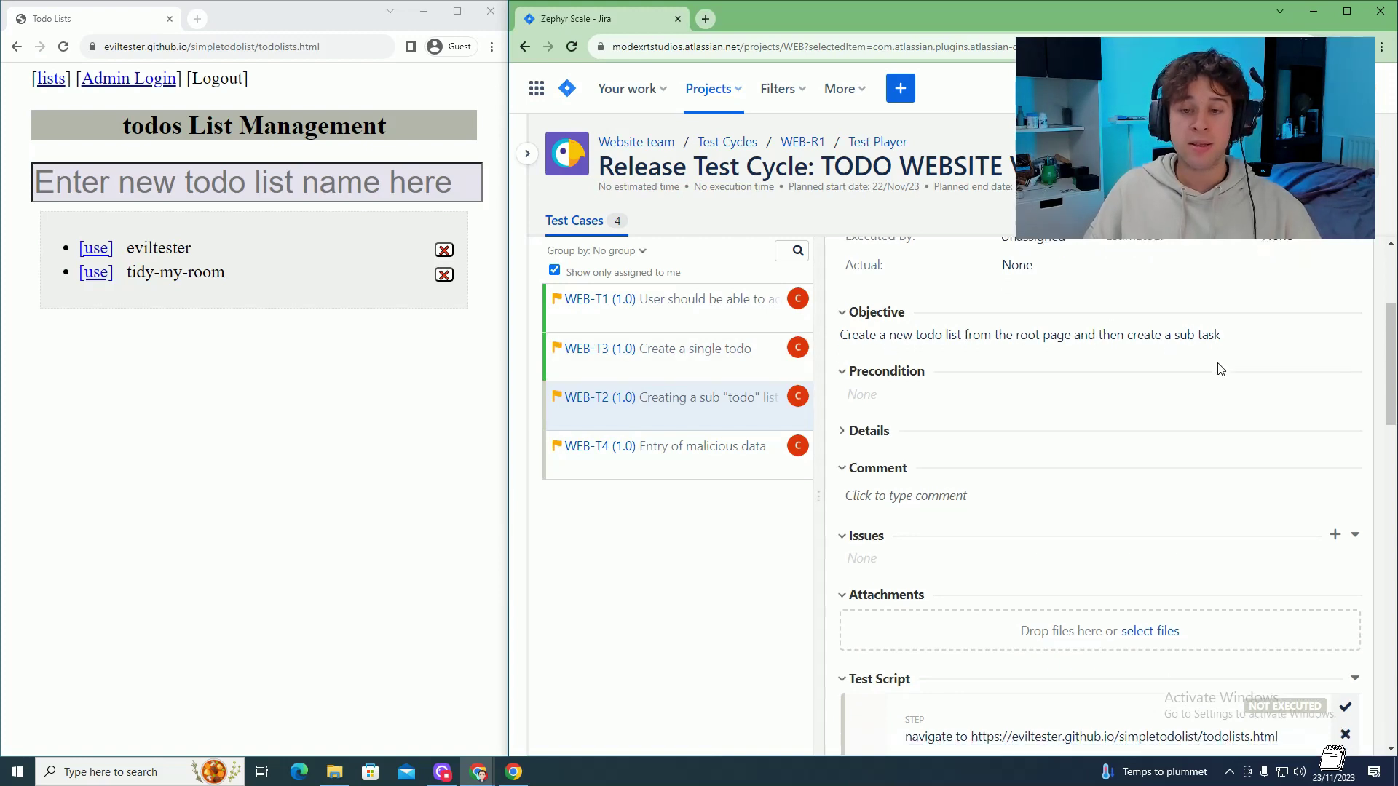
pyautogui.scroll(-1, 1081, 455)
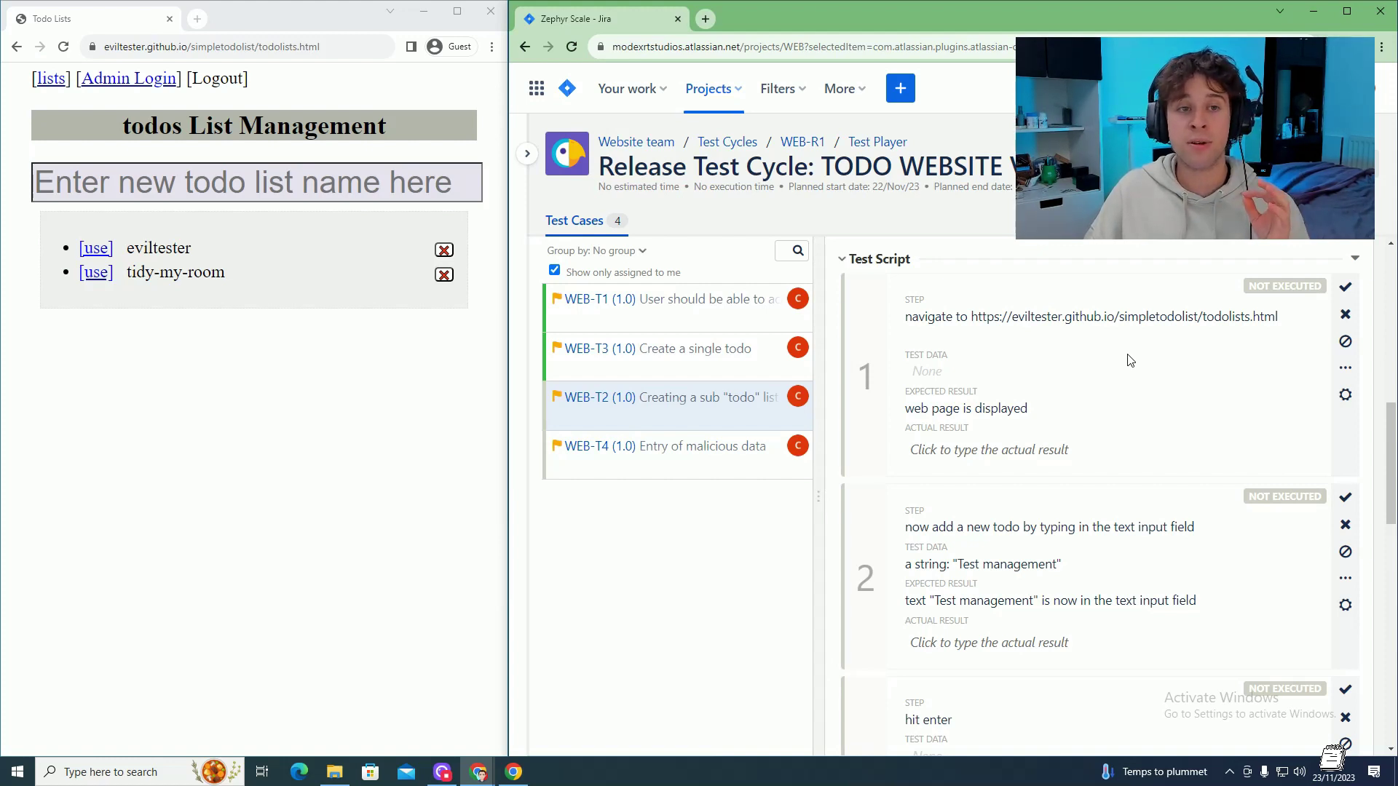
pyautogui.click(1345, 287)
# Create a 'Test management' todo list on the todo site
pyautogui.scroll(-2, 1166, 386)
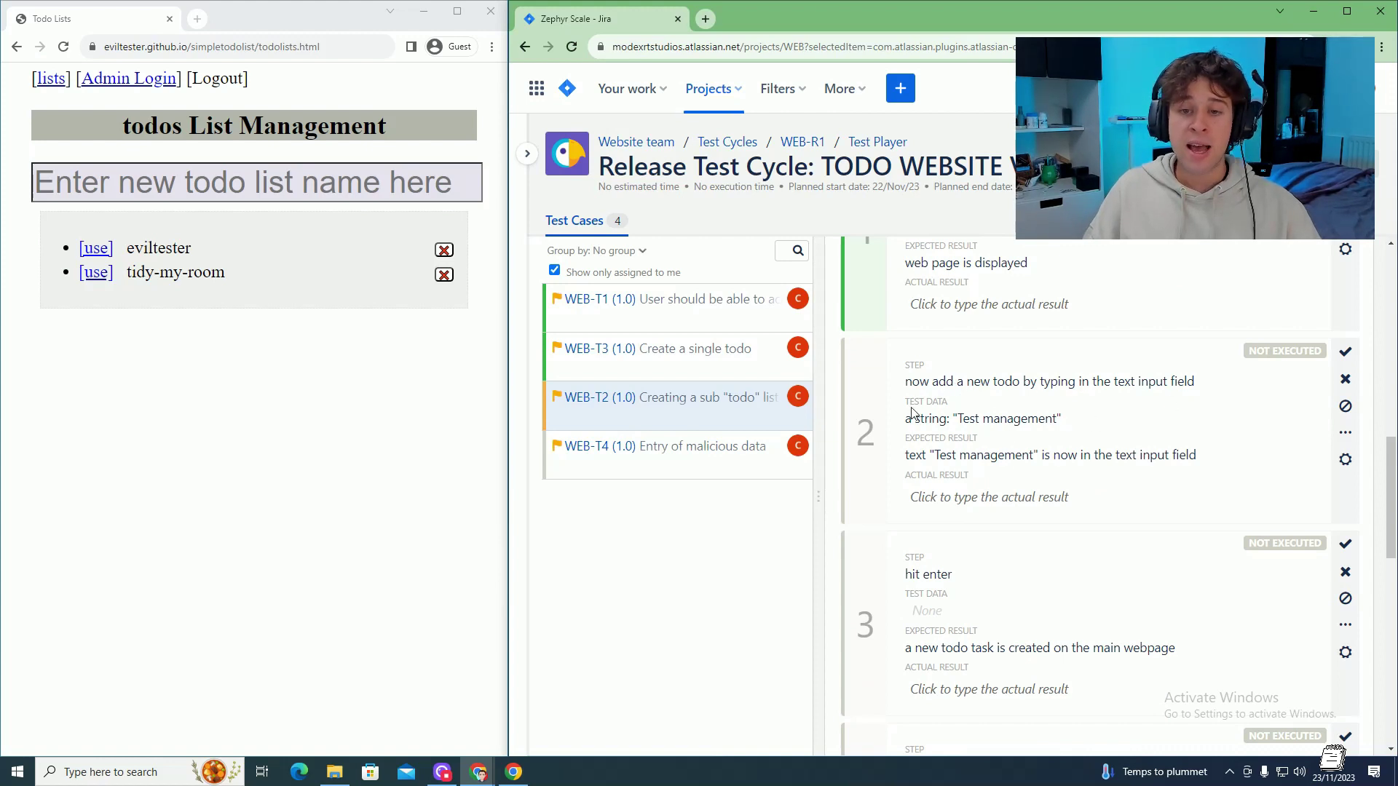
pyautogui.moveTo(907, 405); pyautogui.dragTo(976, 406)
pyautogui.click(976, 406)
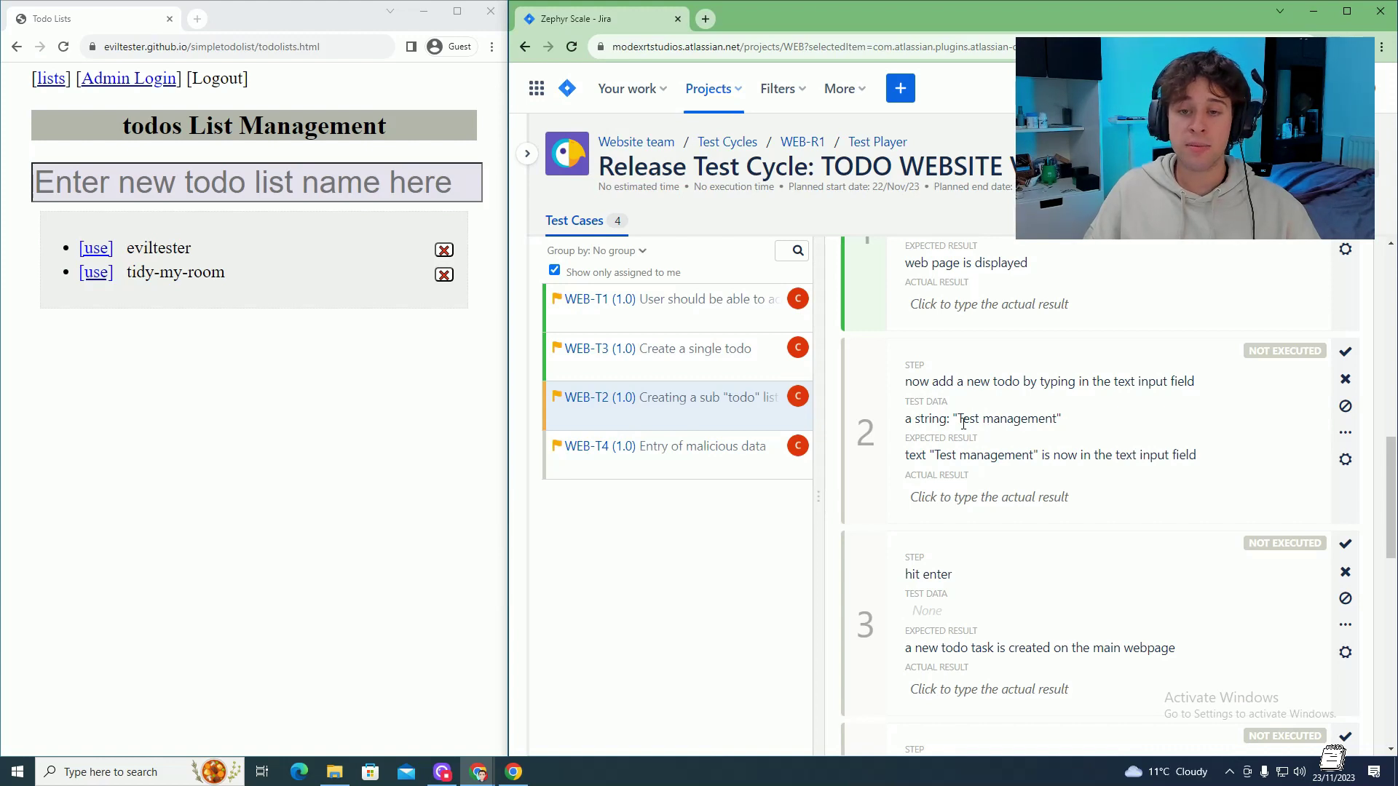
pyautogui.scroll(-1, 1068, 418)
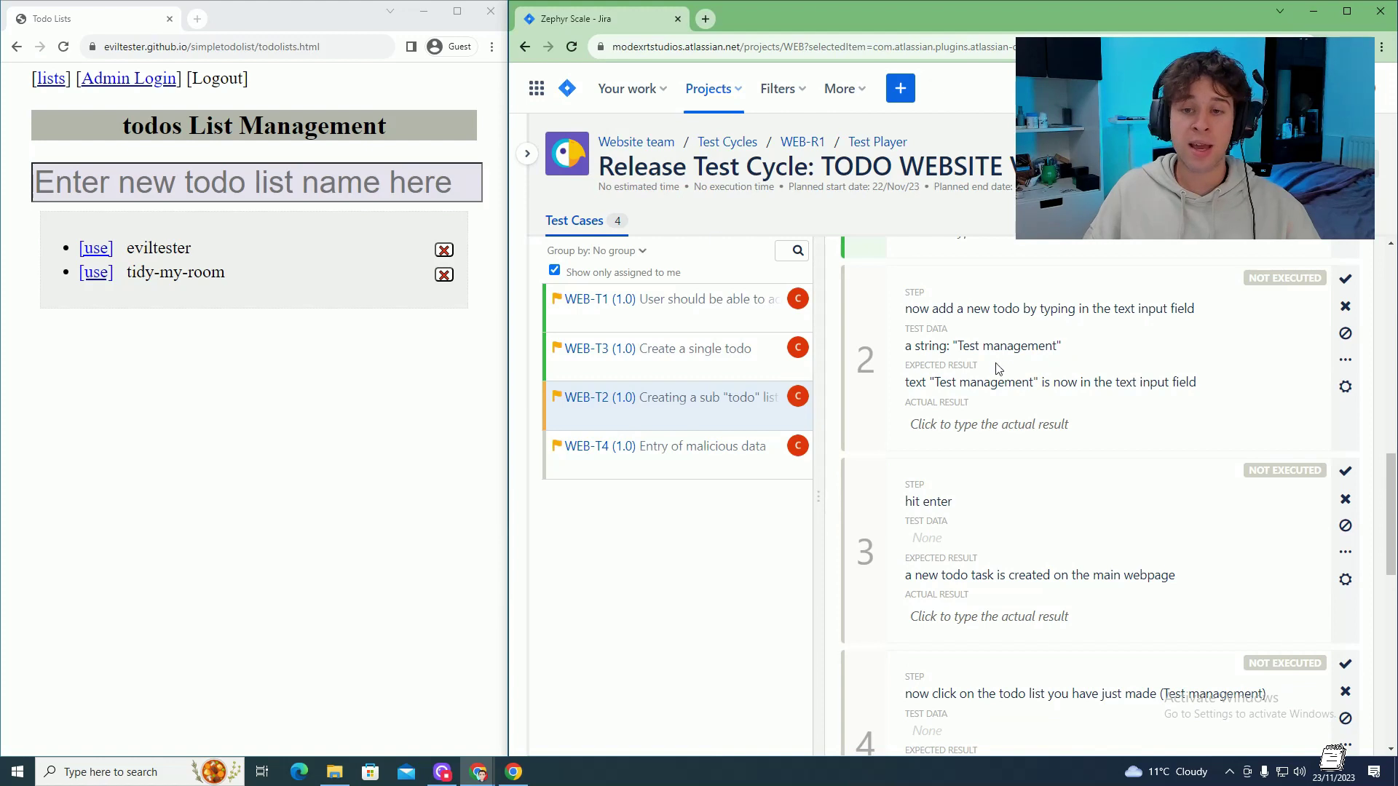
pyautogui.hotkey('alt', 'Tab')
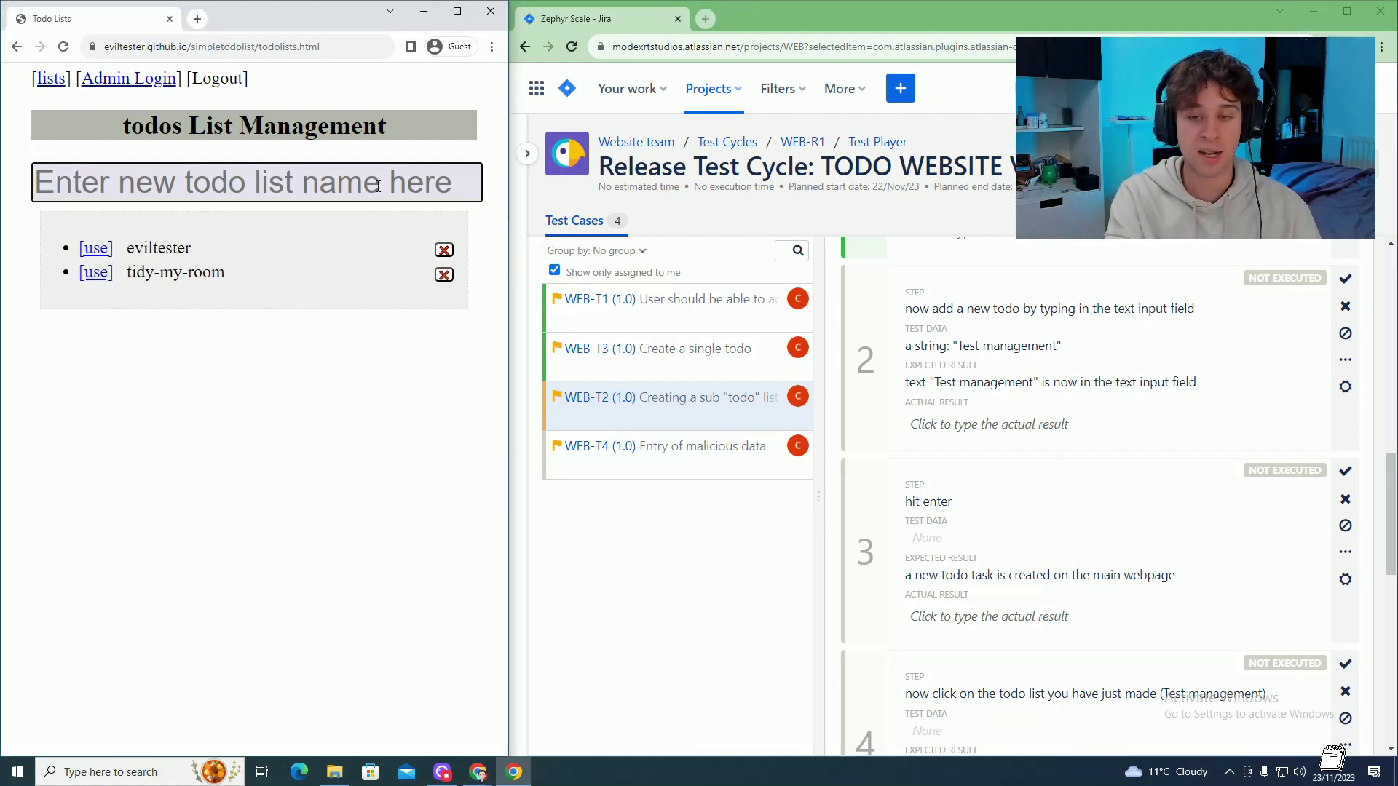
pyautogui.write('Testr')
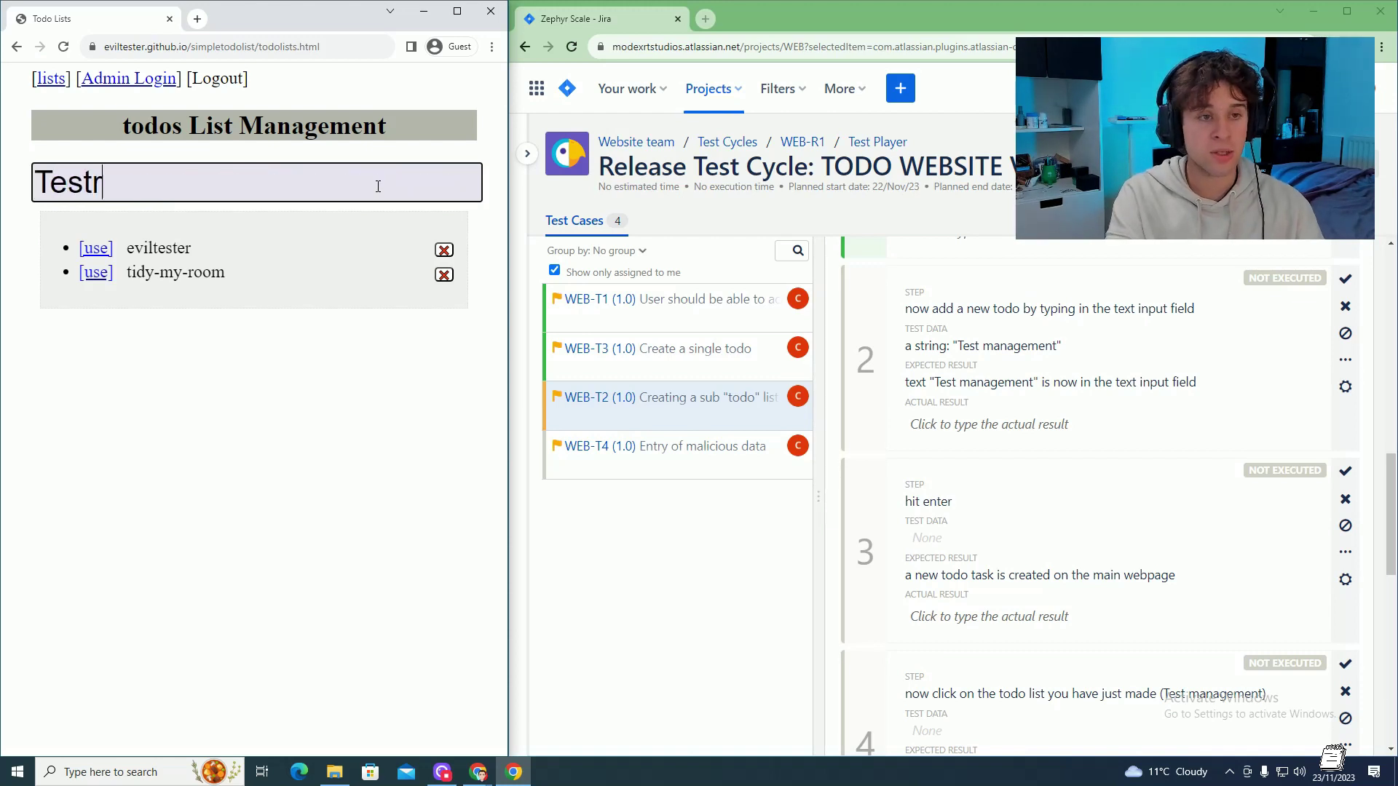
pyautogui.press('BackSpace')
pyautogui.write('M')
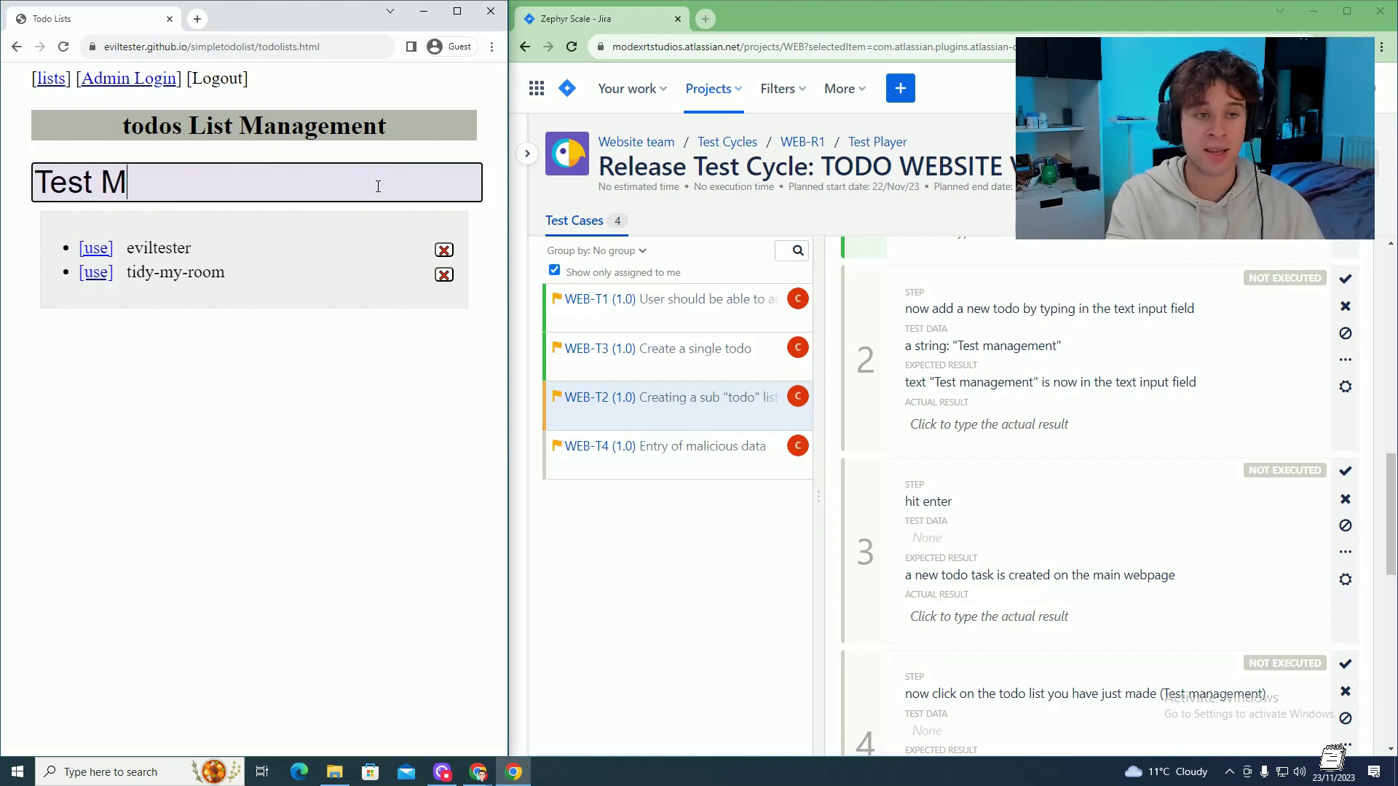
pyautogui.press('BackSpace')
pyautogui.write('manage')
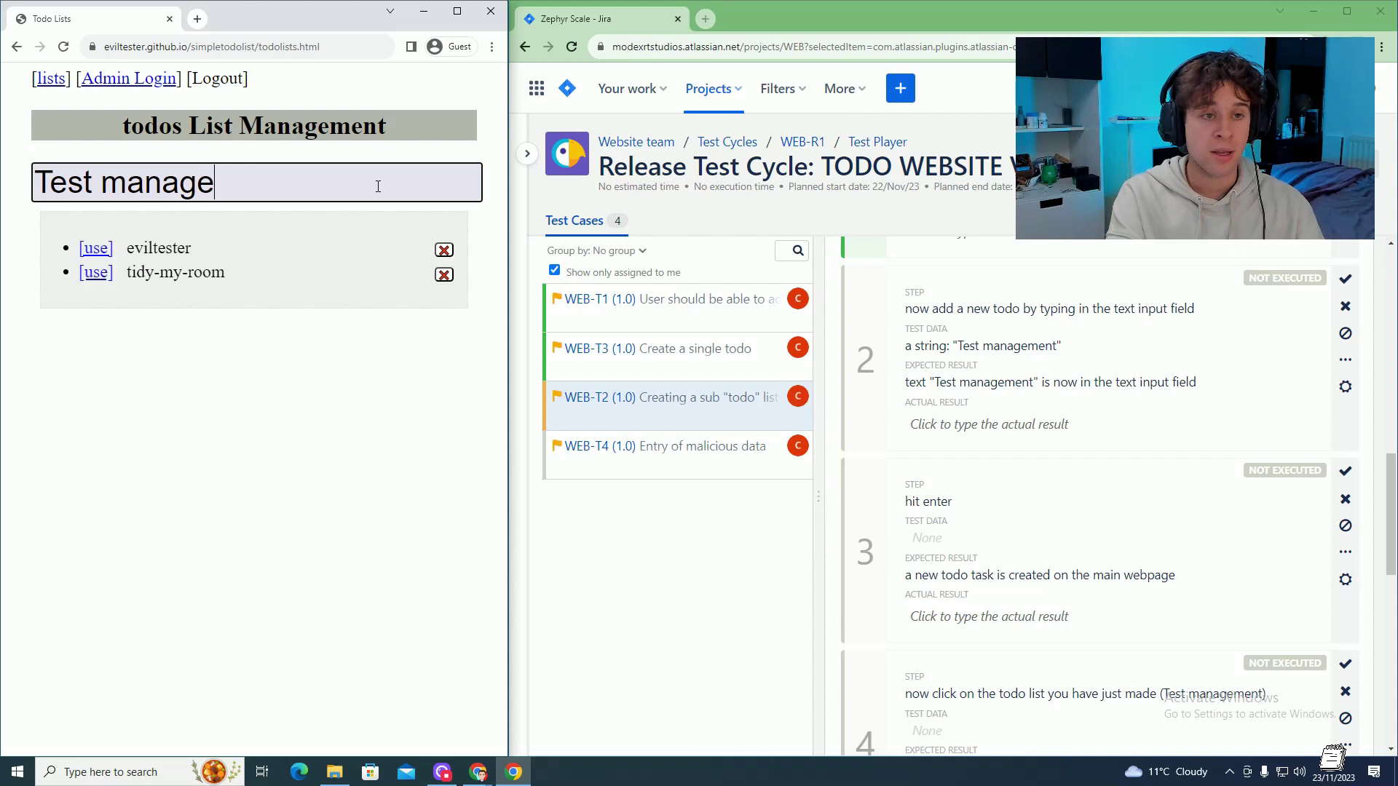
pyautogui.write('ment')
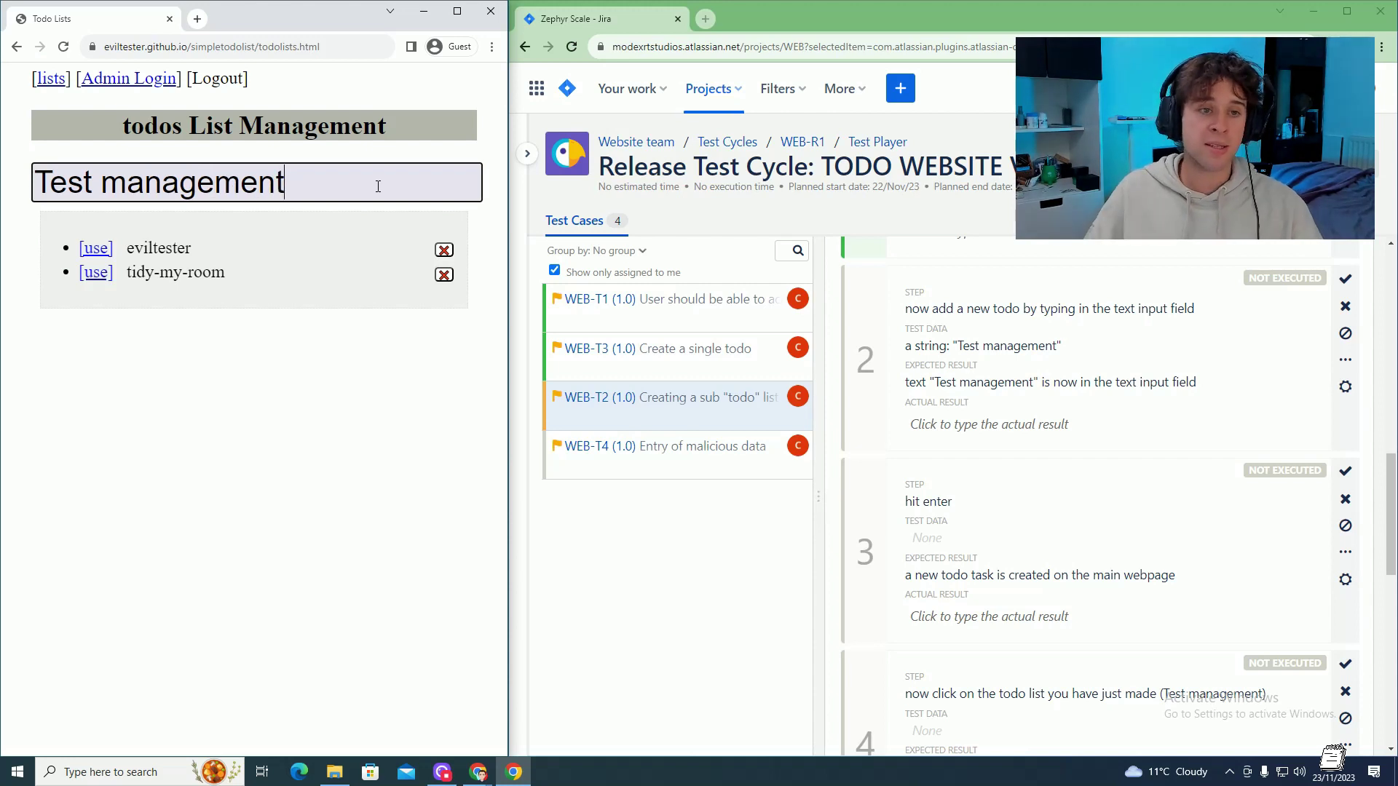
pyautogui.press('Return')
# Mark WEB-T2 steps 2 and 3 as Pass
pyautogui.click(1345, 280)
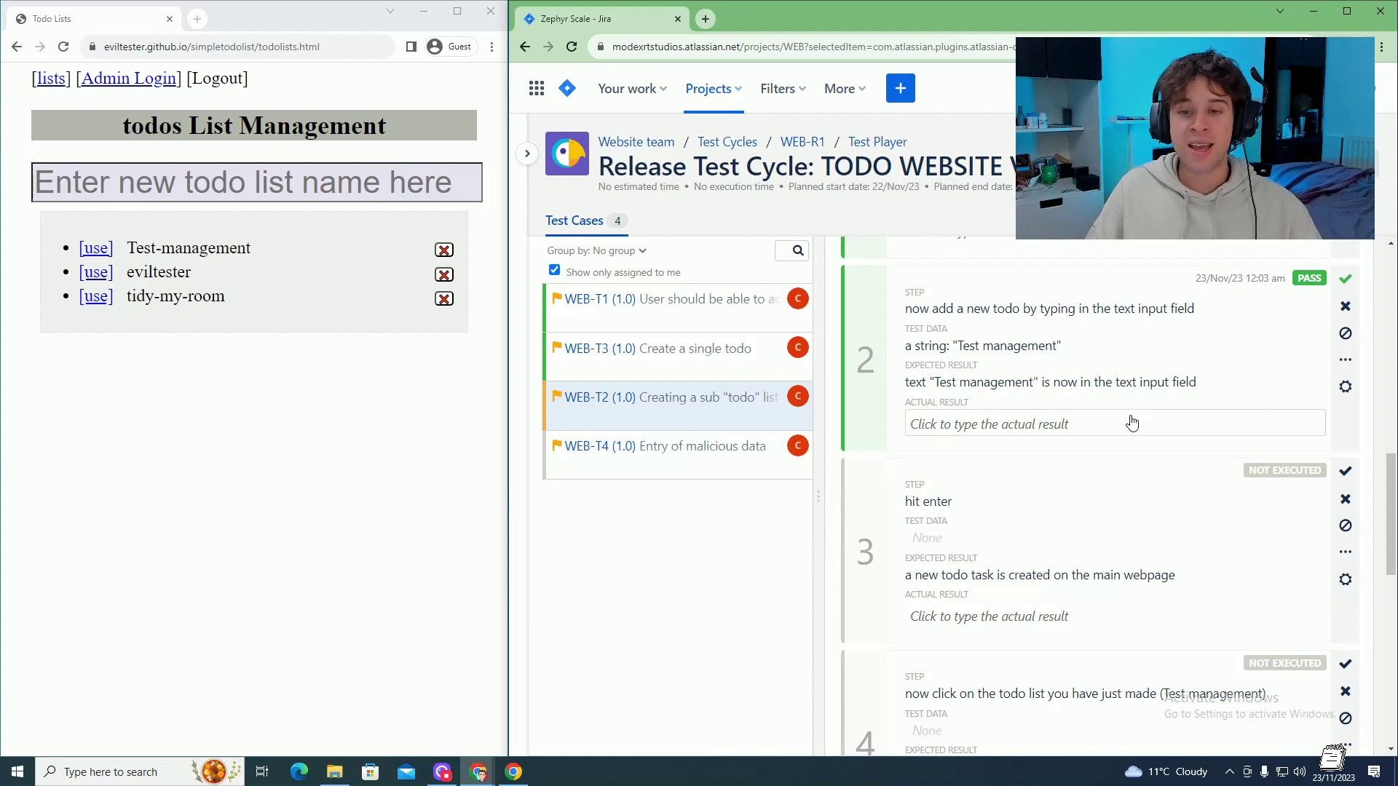
pyautogui.press('p')
pyautogui.scroll(-1, 1127, 415)
pyautogui.scroll(-1, 1092, 473)
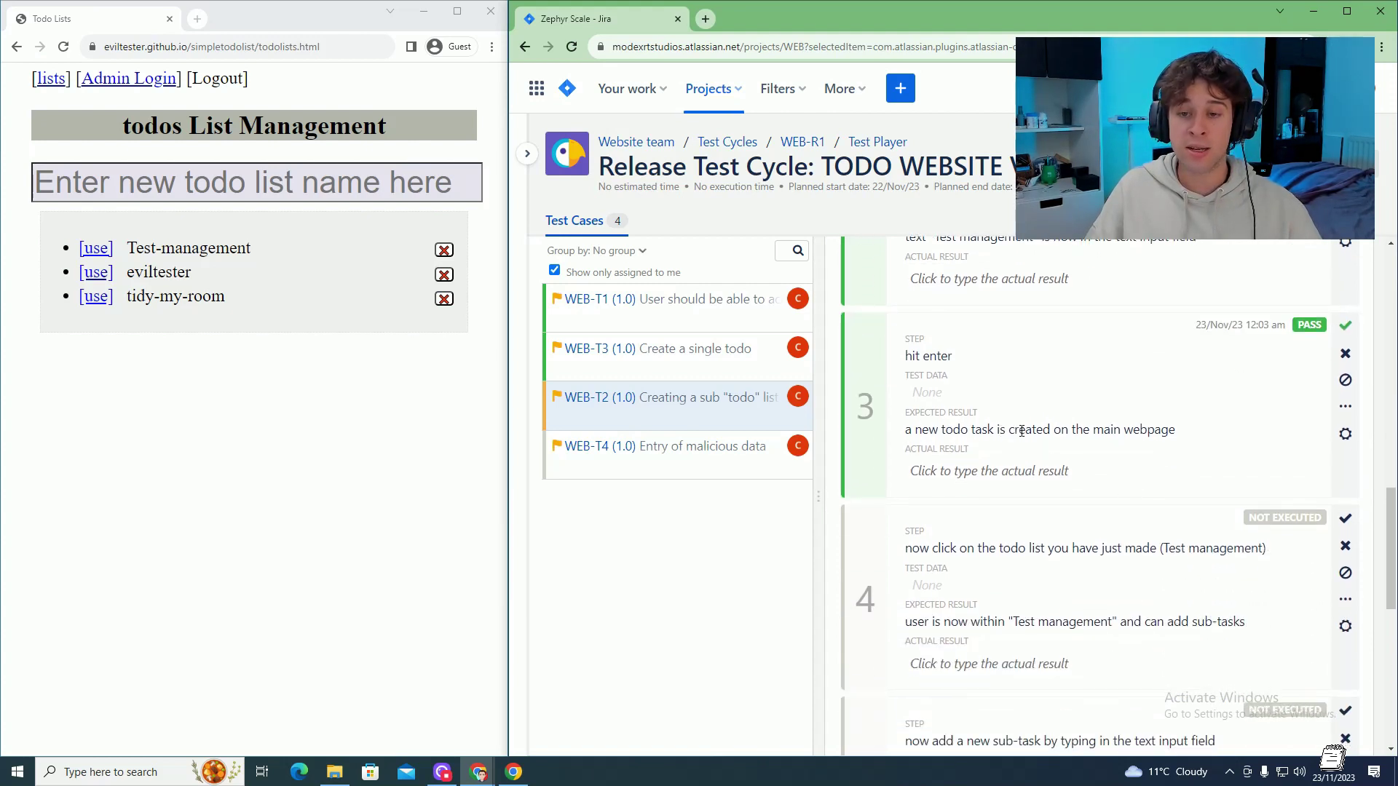
pyautogui.scroll(-3, 983, 415)
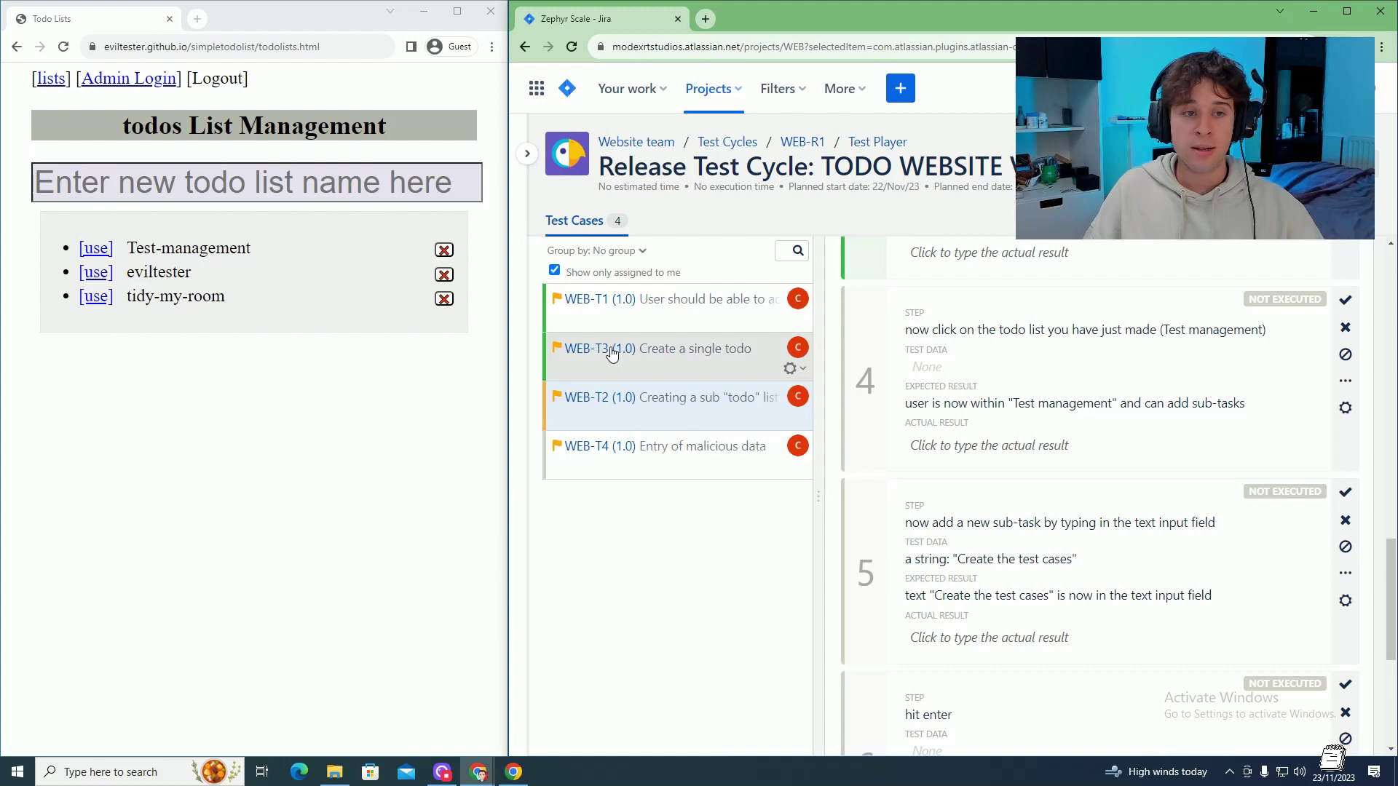
# Open the Test management list on the todo site and mark WEB-T2 step 4 as Pass
pyautogui.click(188, 251)
pyautogui.click(98, 250)
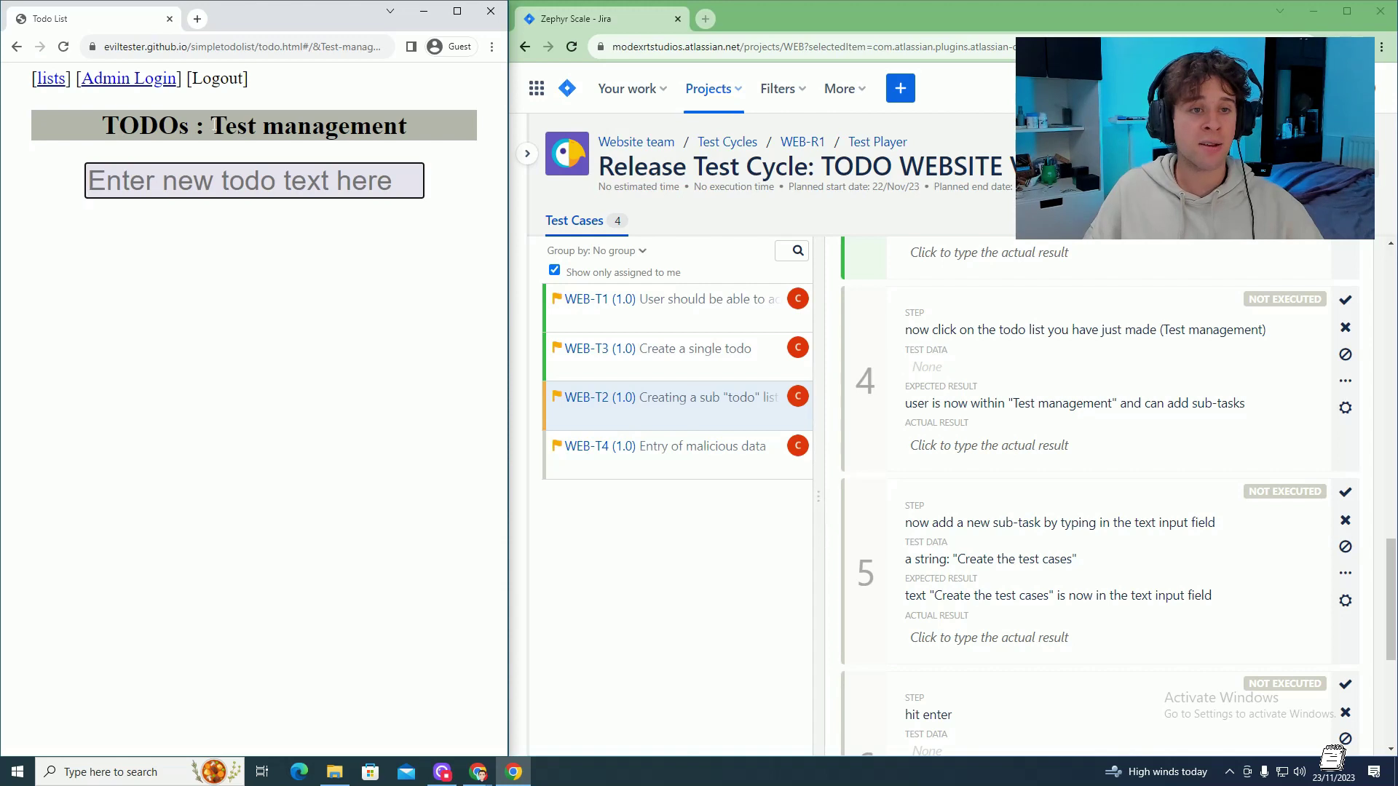
pyautogui.moveTo(214, 126); pyautogui.dragTo(439, 135)
pyautogui.click(430, 129)
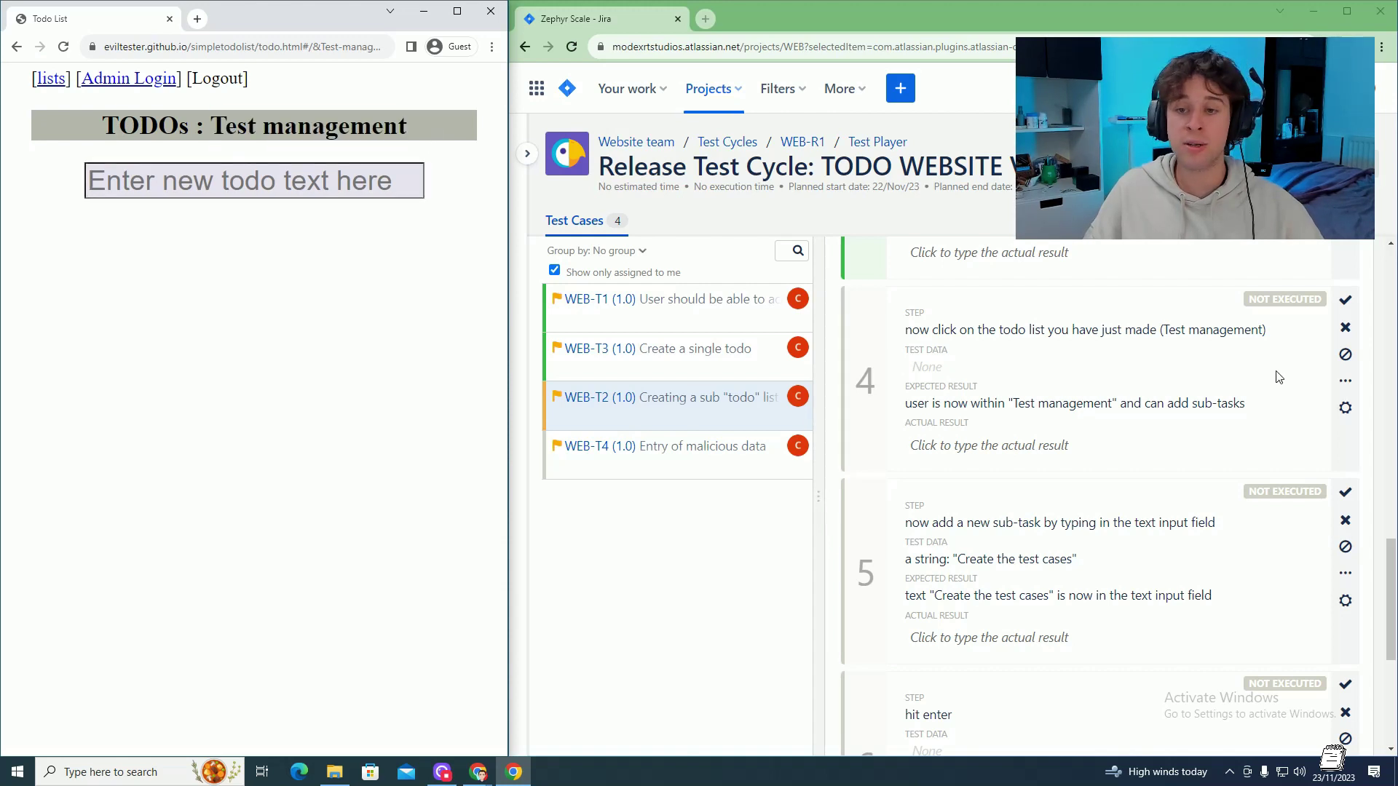
pyautogui.click(1345, 300)
# Add the todo 'Create the test cases' to the list and mark step 5 as Pass
pyautogui.scroll(-2, 1009, 378)
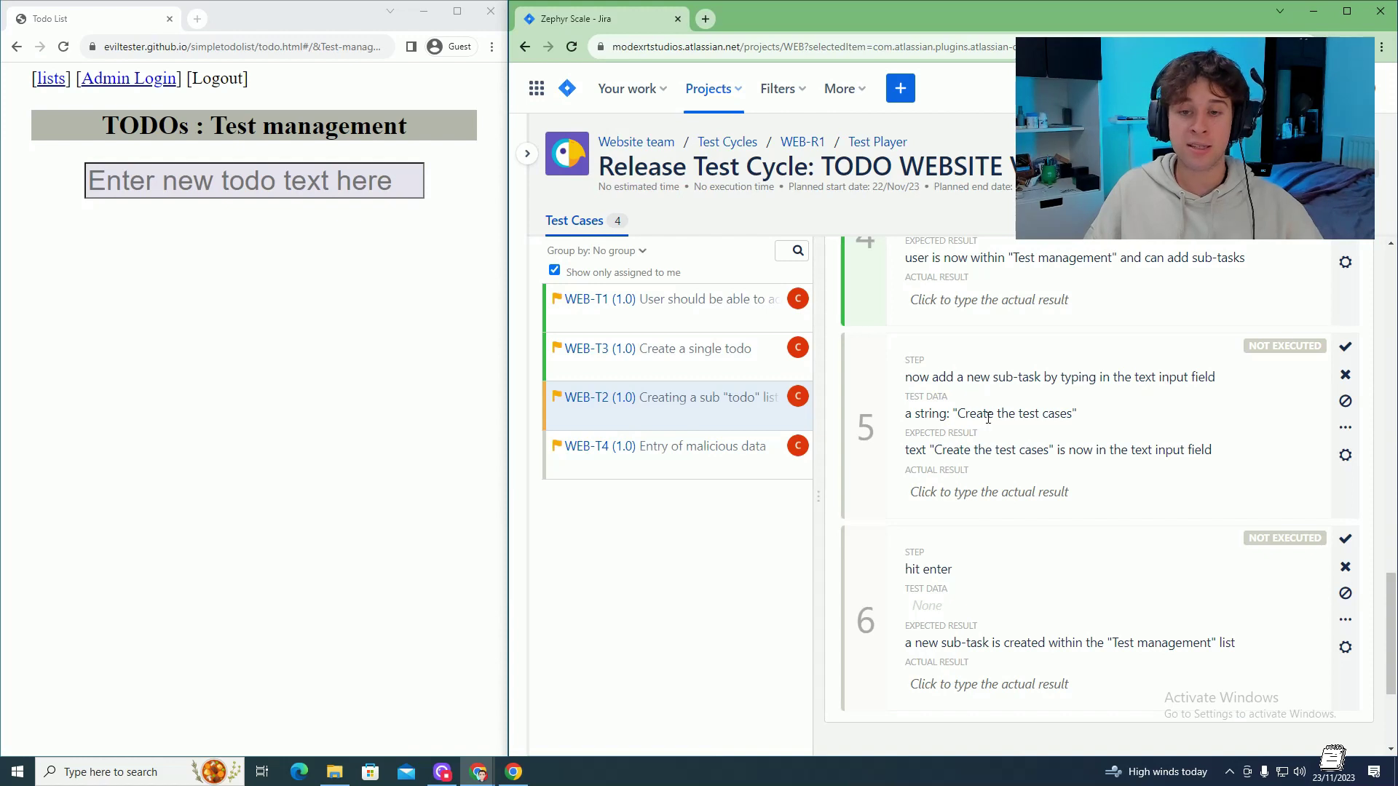
pyautogui.moveTo(906, 399); pyautogui.dragTo(947, 398)
pyautogui.click(941, 411)
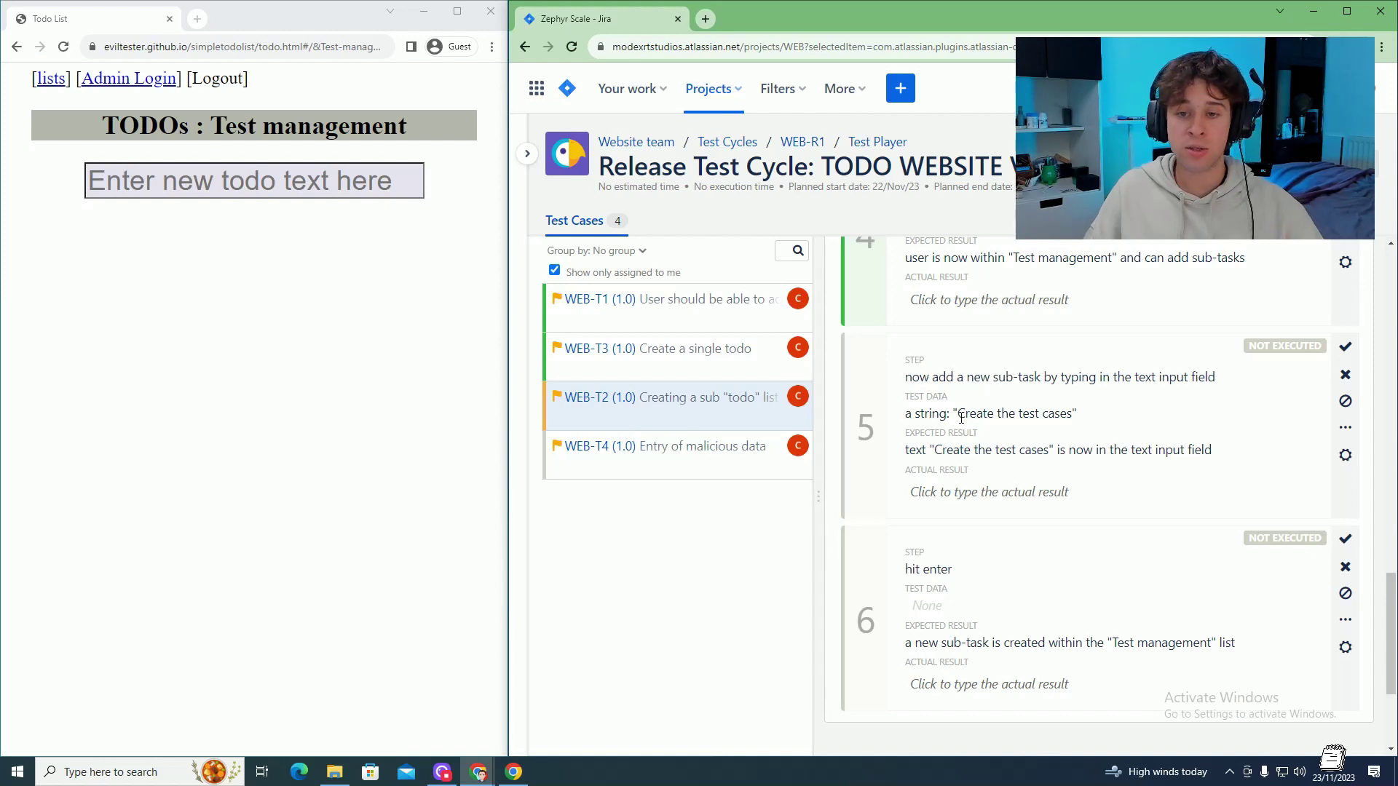
pyautogui.moveTo(958, 415); pyautogui.dragTo(1072, 414)
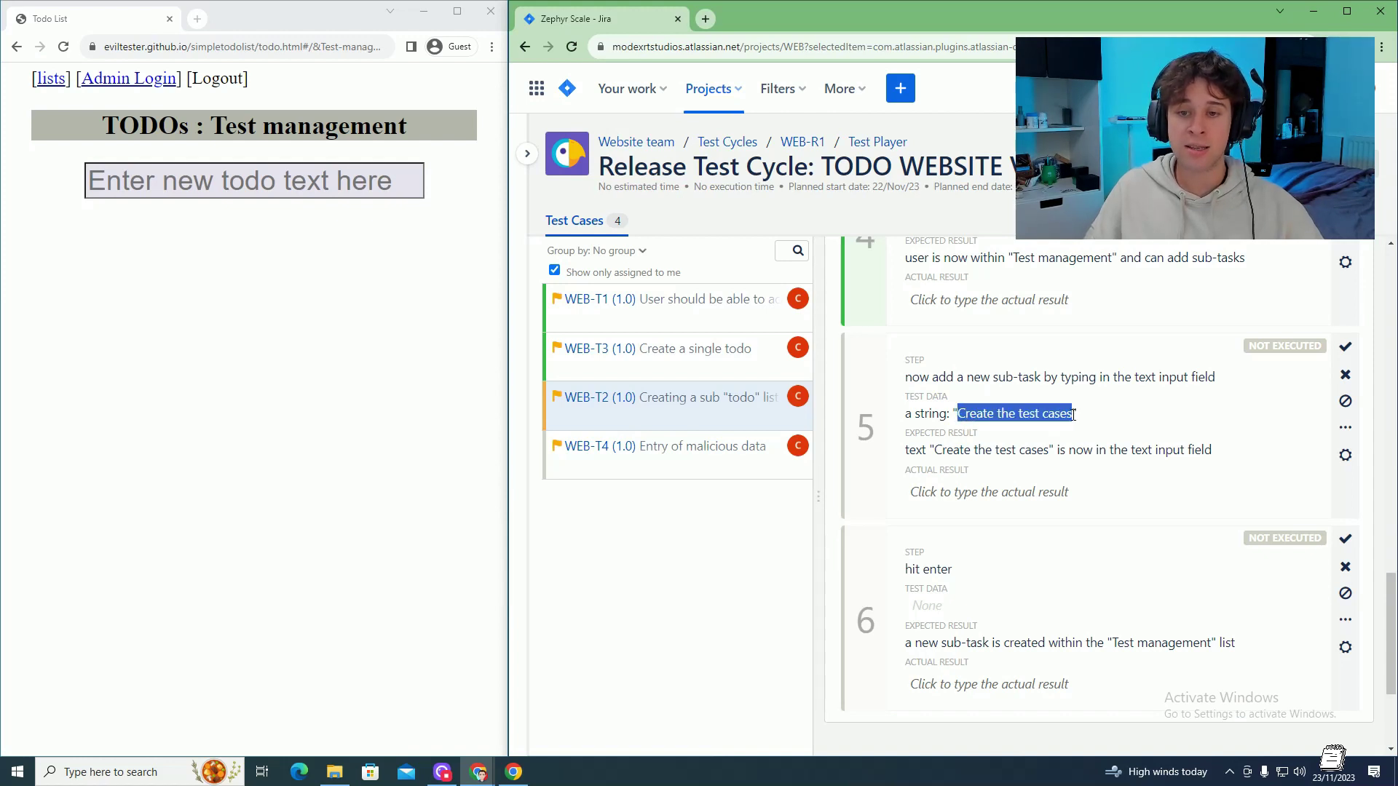
pyautogui.click(319, 189)
pyautogui.write('Creat')
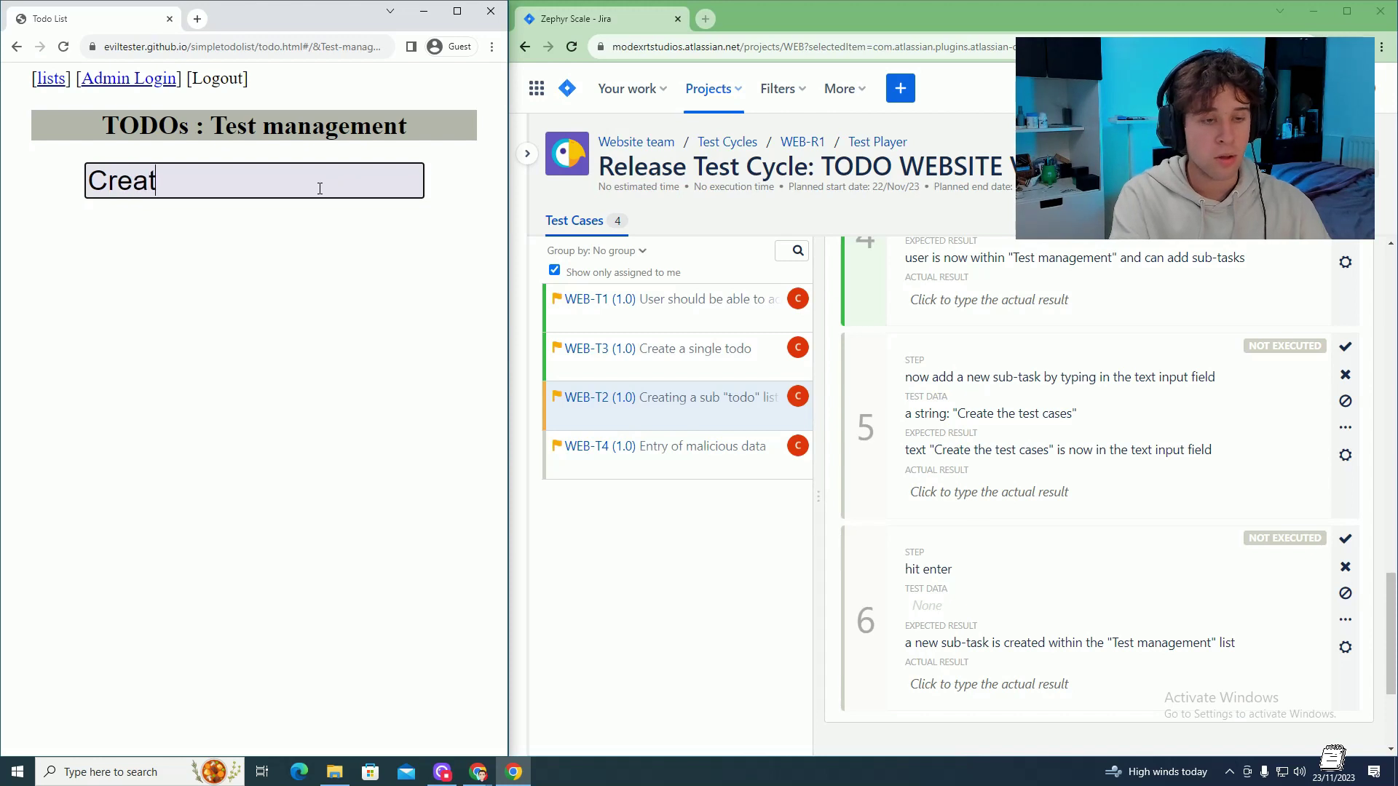
pyautogui.write('e the test')
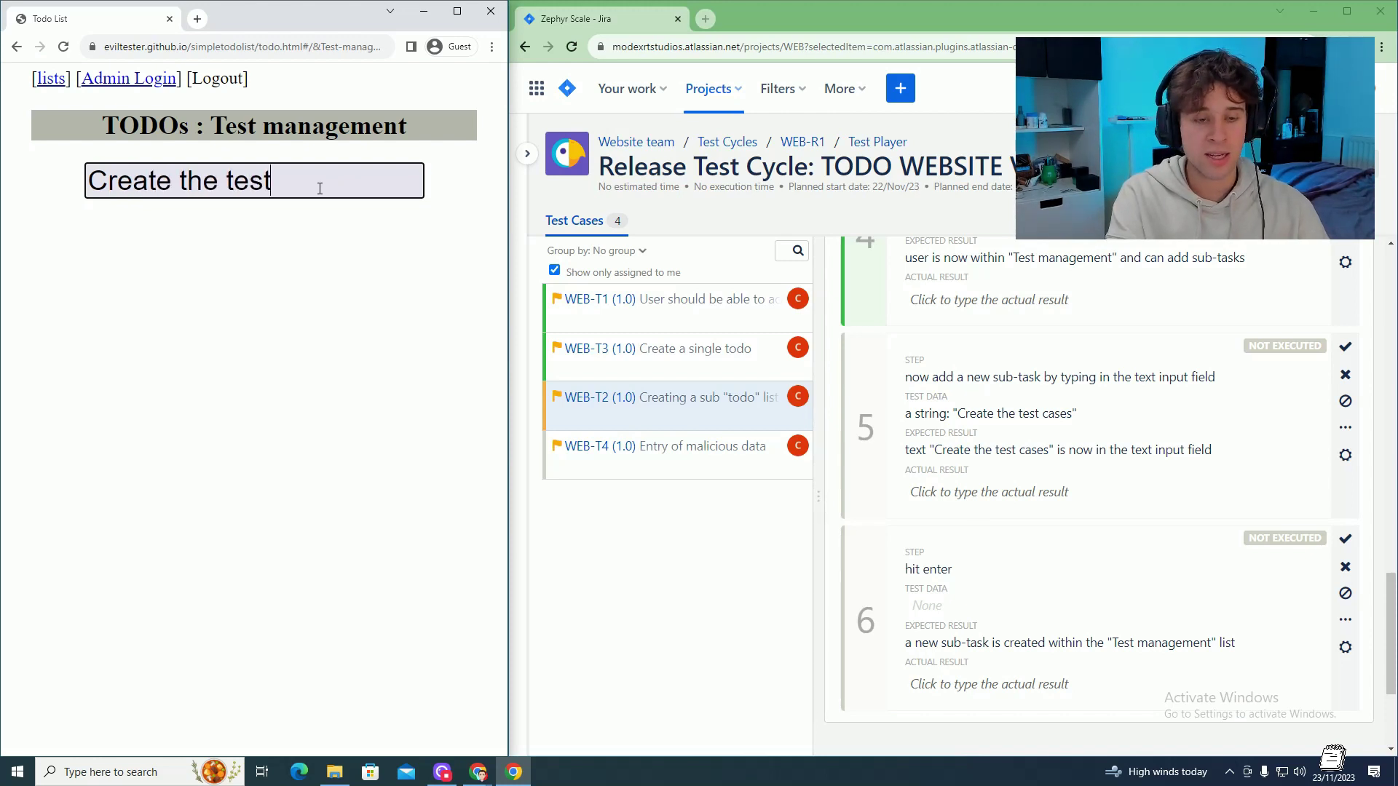
pyautogui.write(' cases')
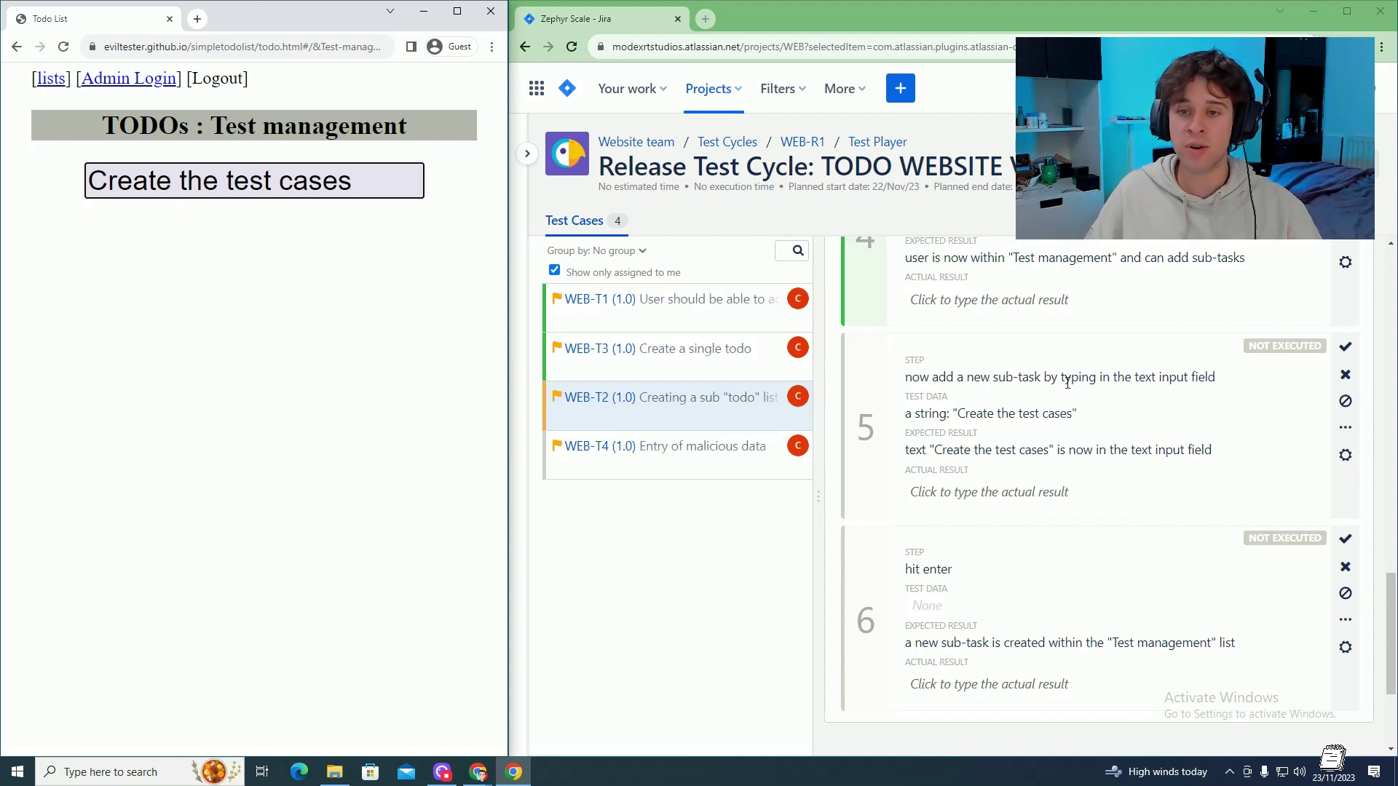
pyautogui.press('Return')
pyautogui.click(1345, 351)
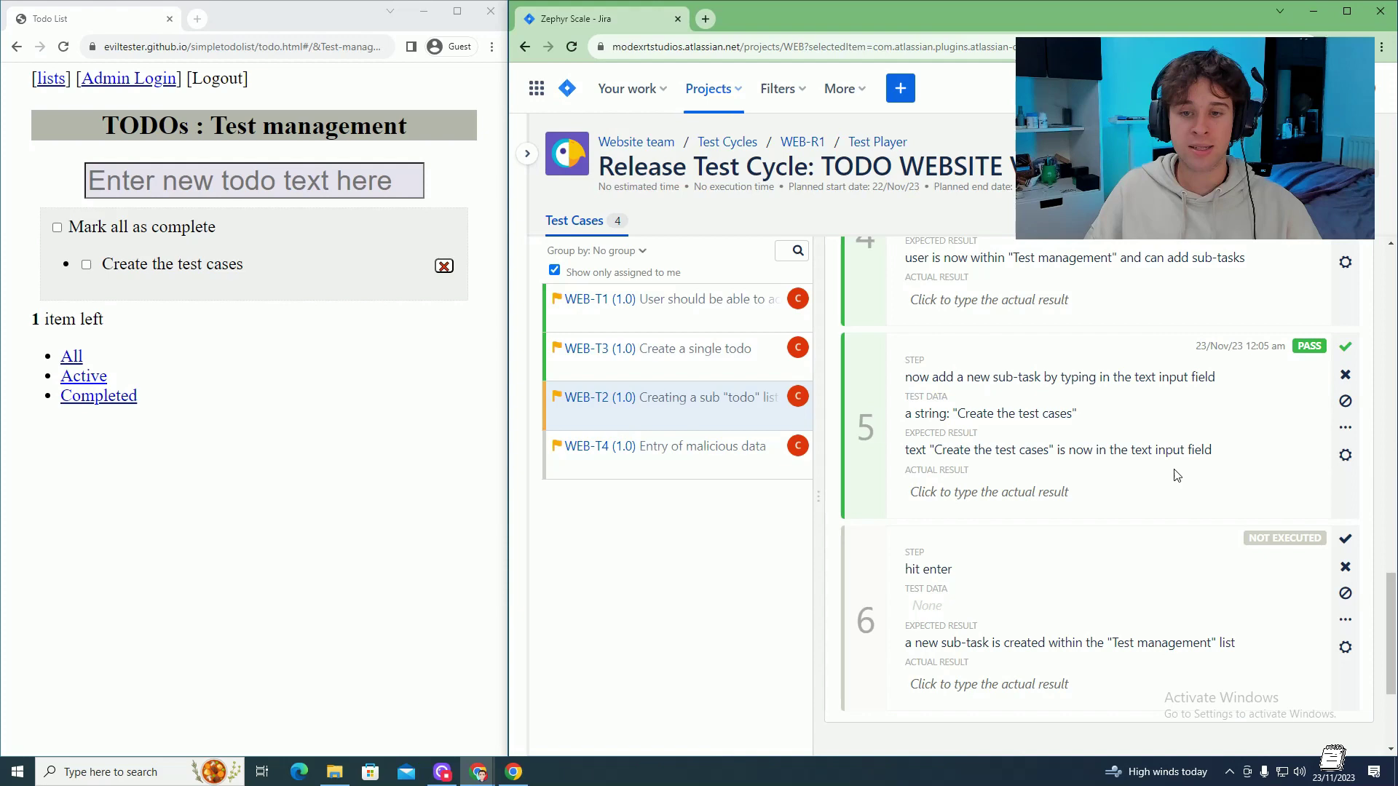
pyautogui.scroll(-2, 1176, 473)
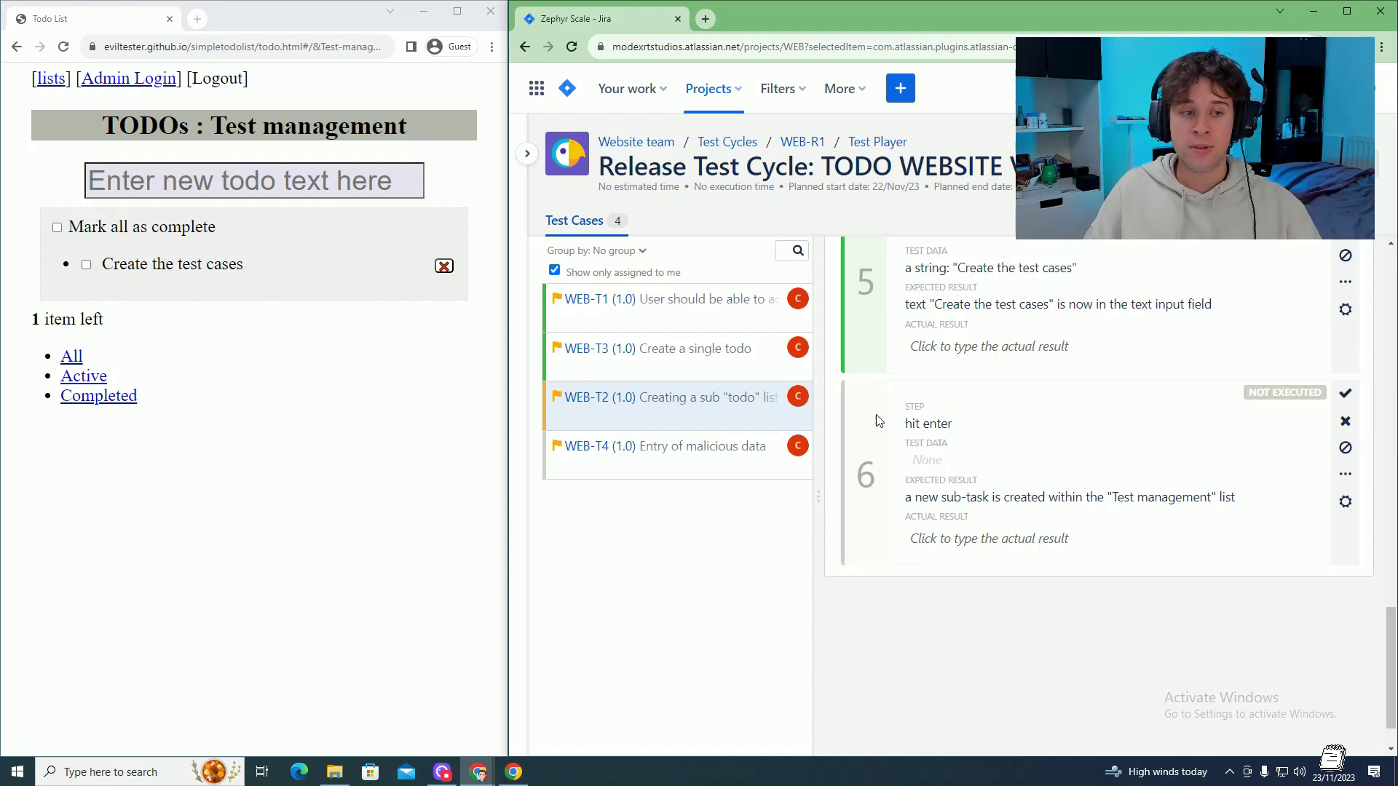
# Start WEB-T4 Entry of malicious data and mark steps 1 and 2 as Pass
pyautogui.click(1346, 394)
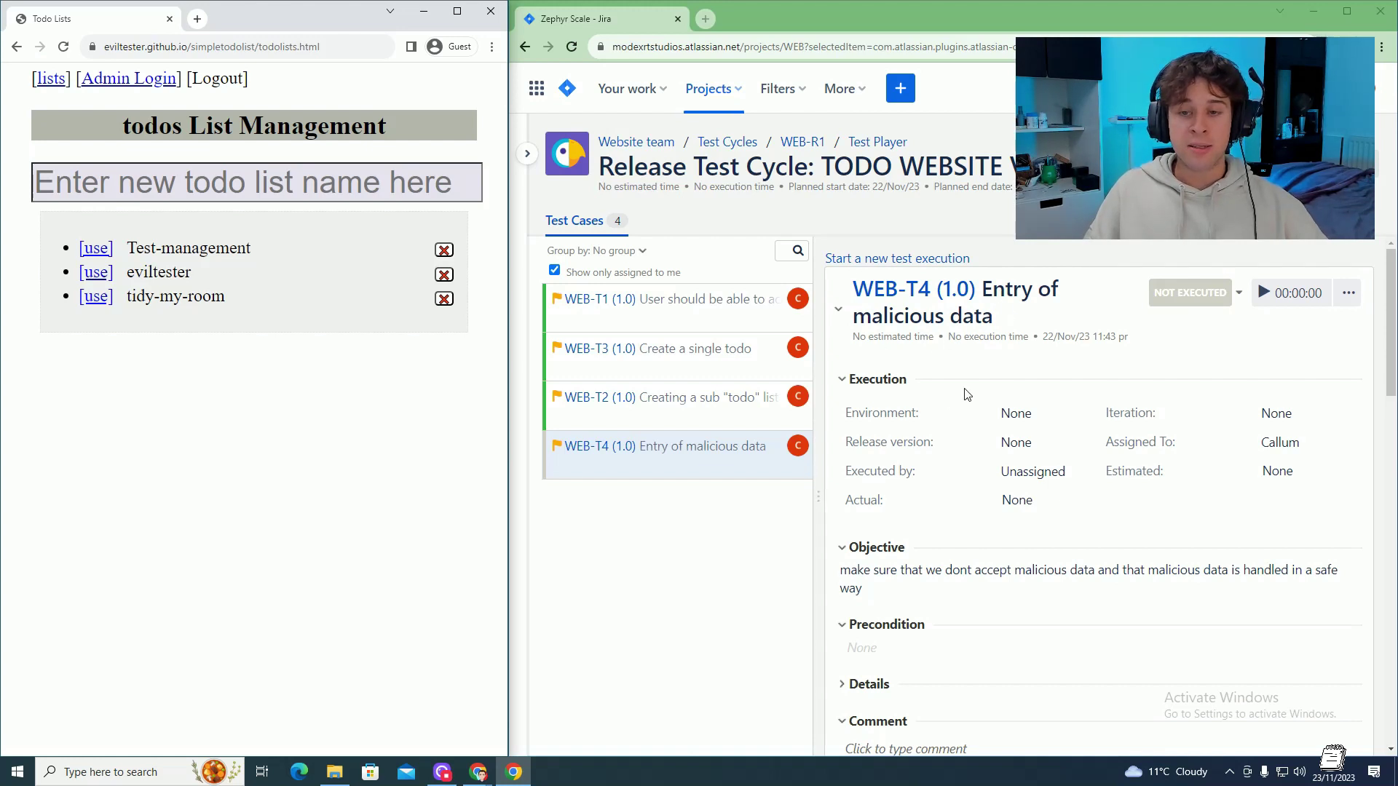
pyautogui.scroll(-3, 967, 395)
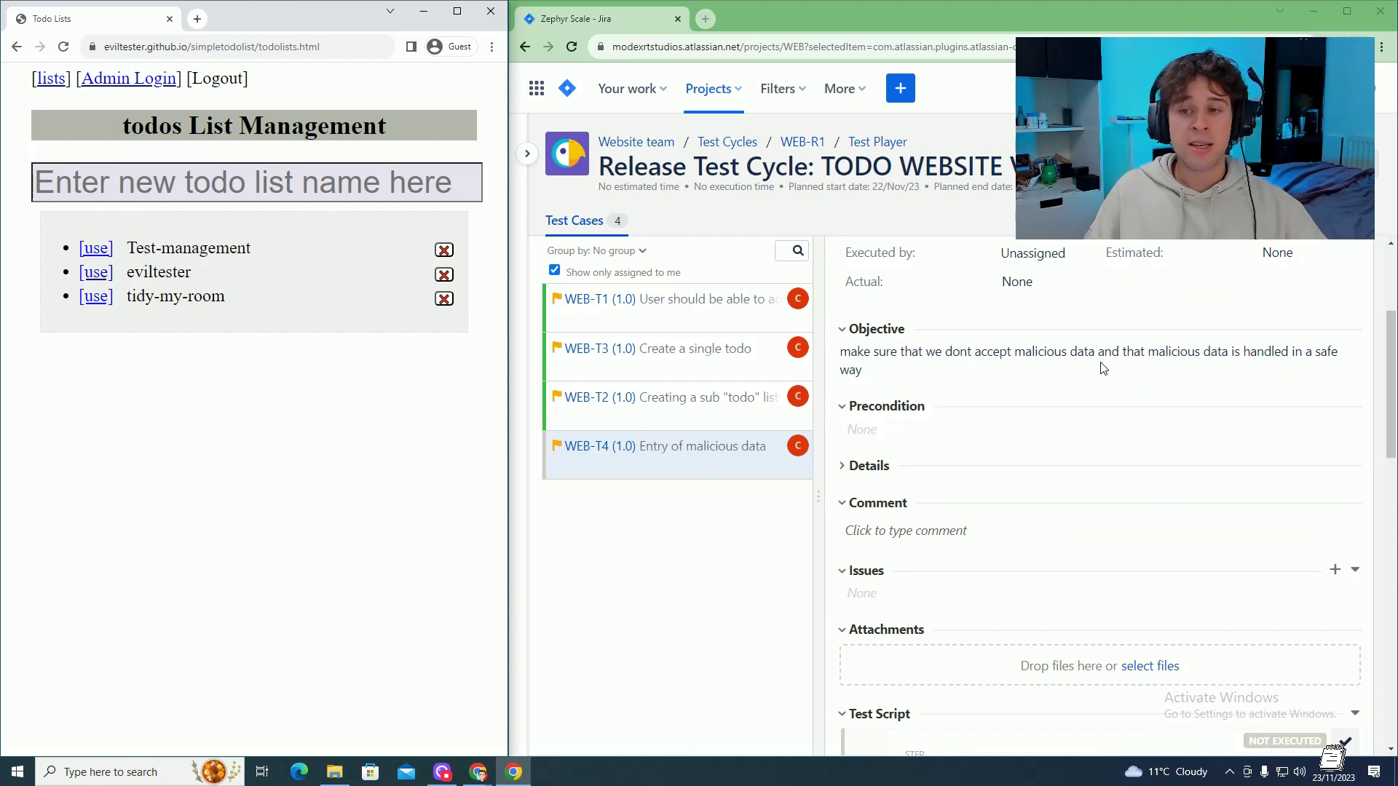
pyautogui.scroll(-6, 1103, 369)
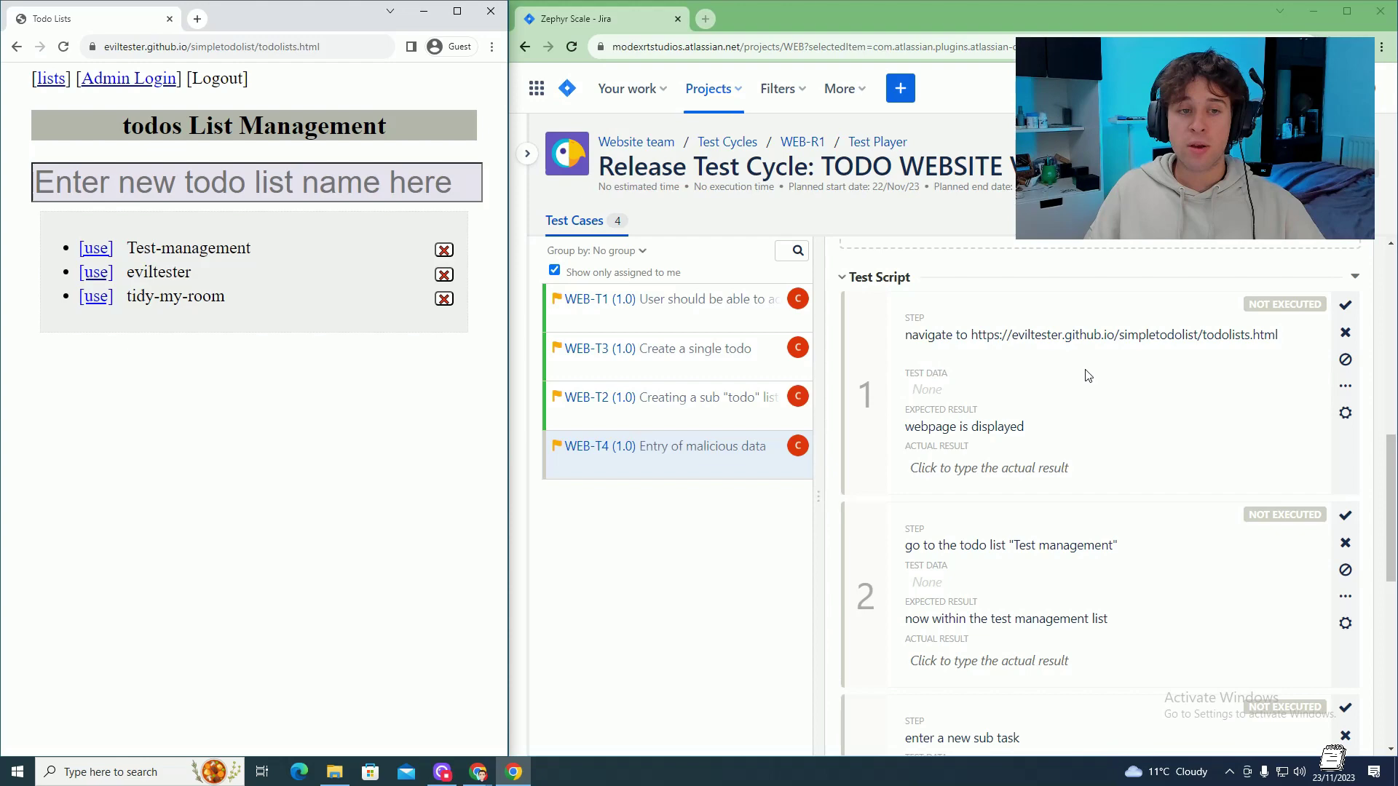
pyautogui.click(1345, 306)
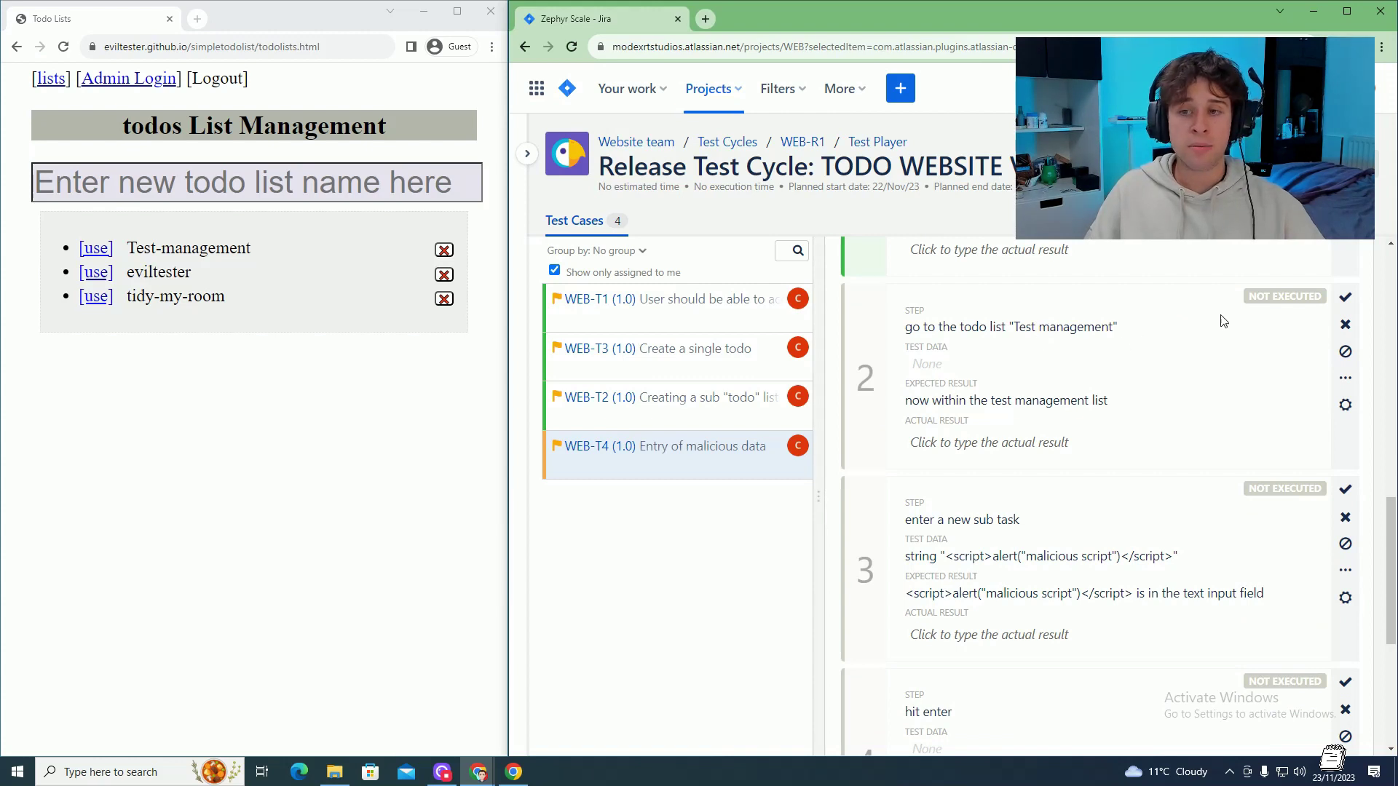
pyautogui.click(94, 249)
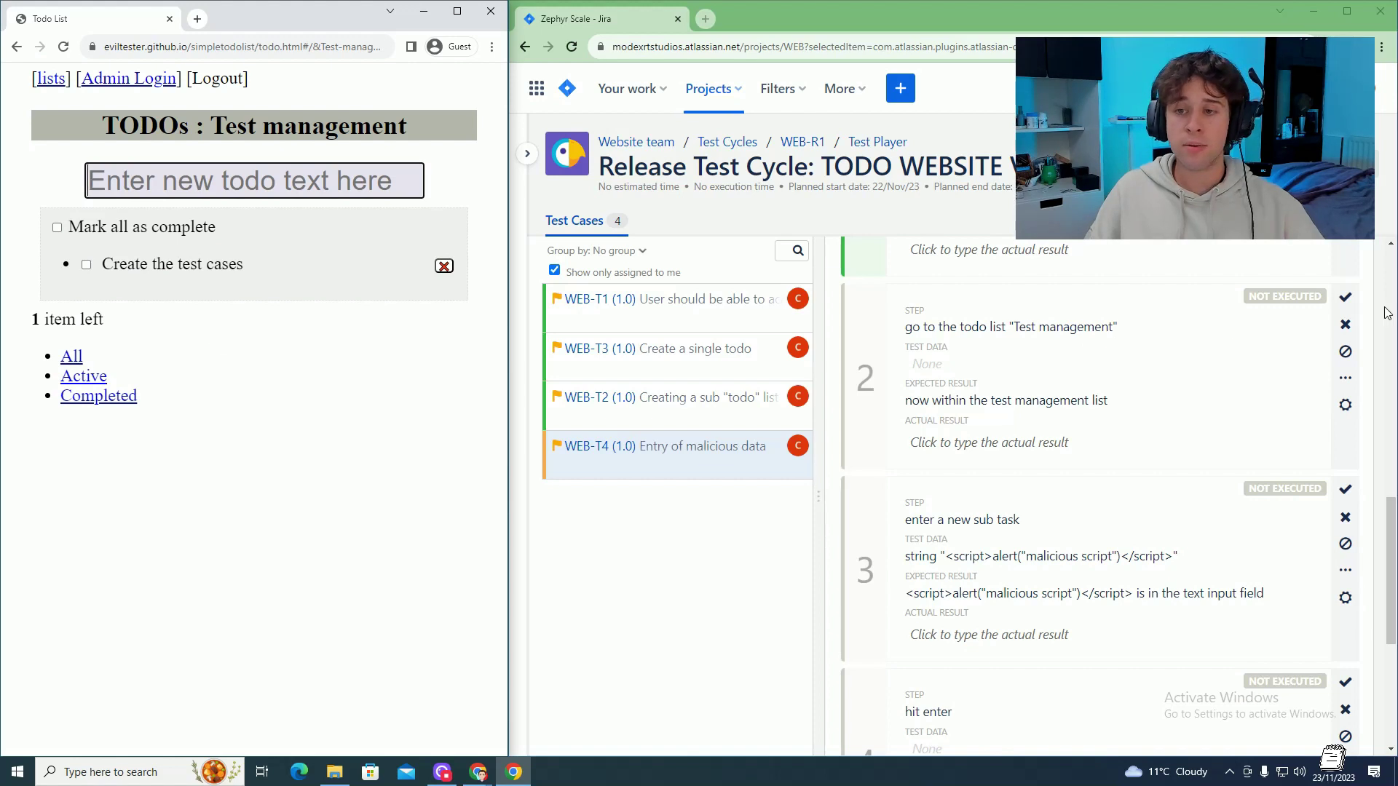
pyautogui.click(1347, 300)
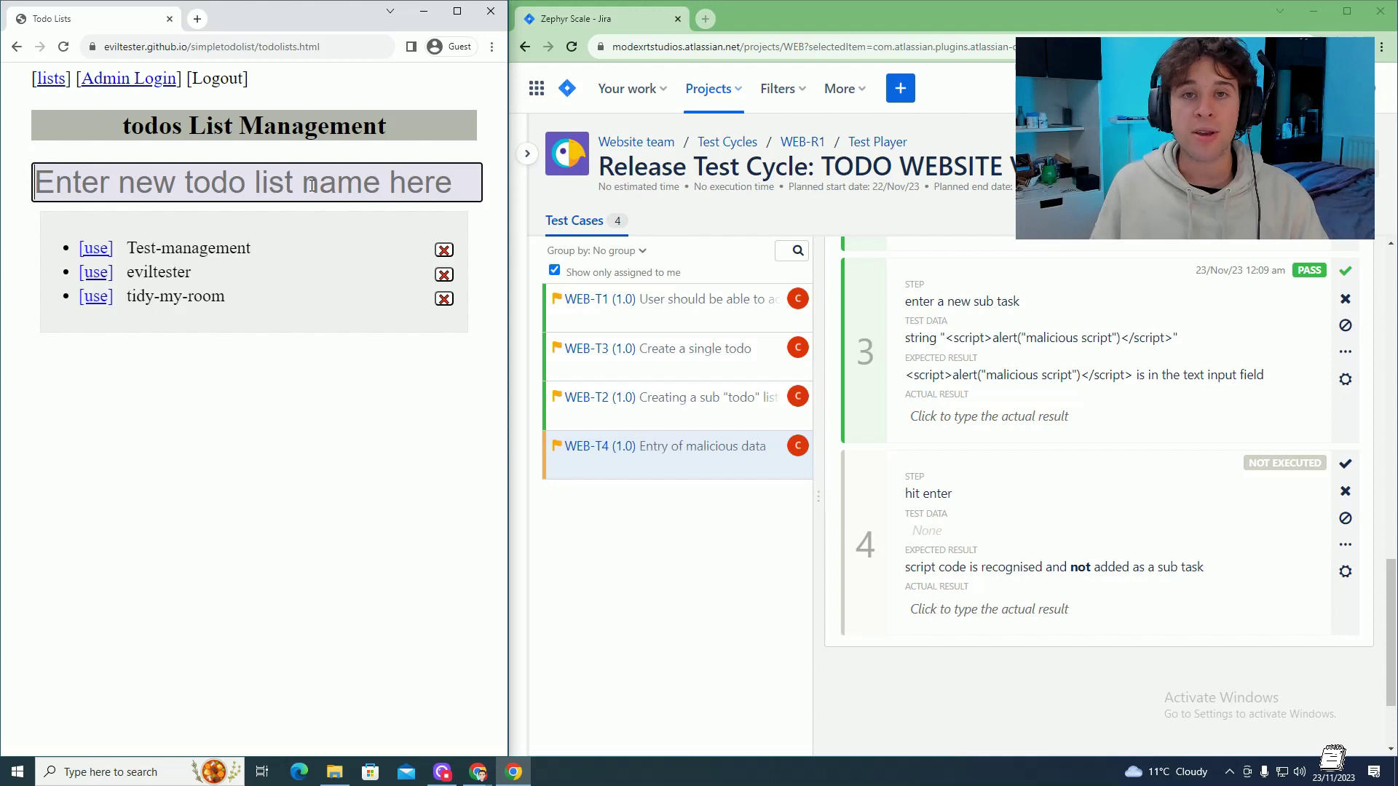
# Submit <script>alert("malicious script");</script> as a new todo list name
pyautogui.write('<')
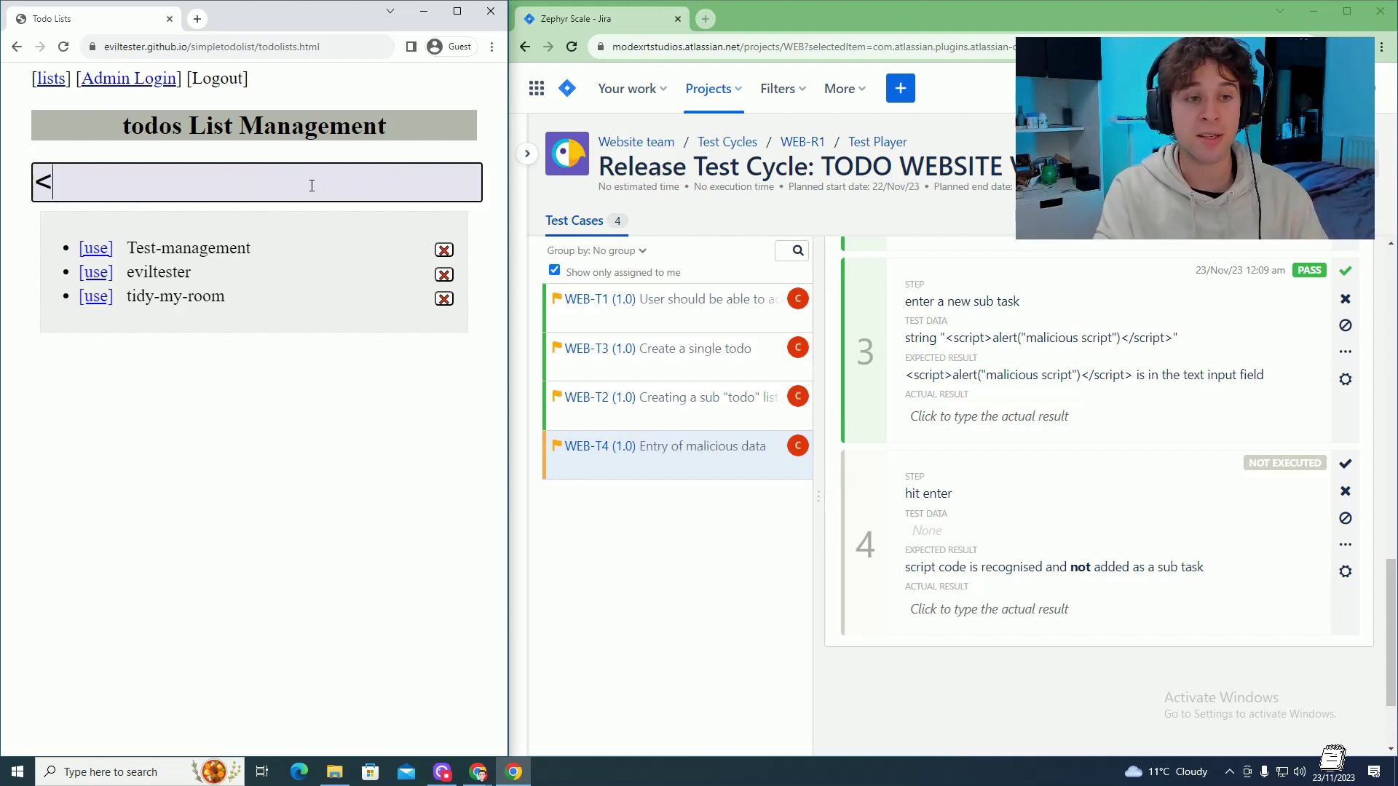
pyautogui.write('script>')
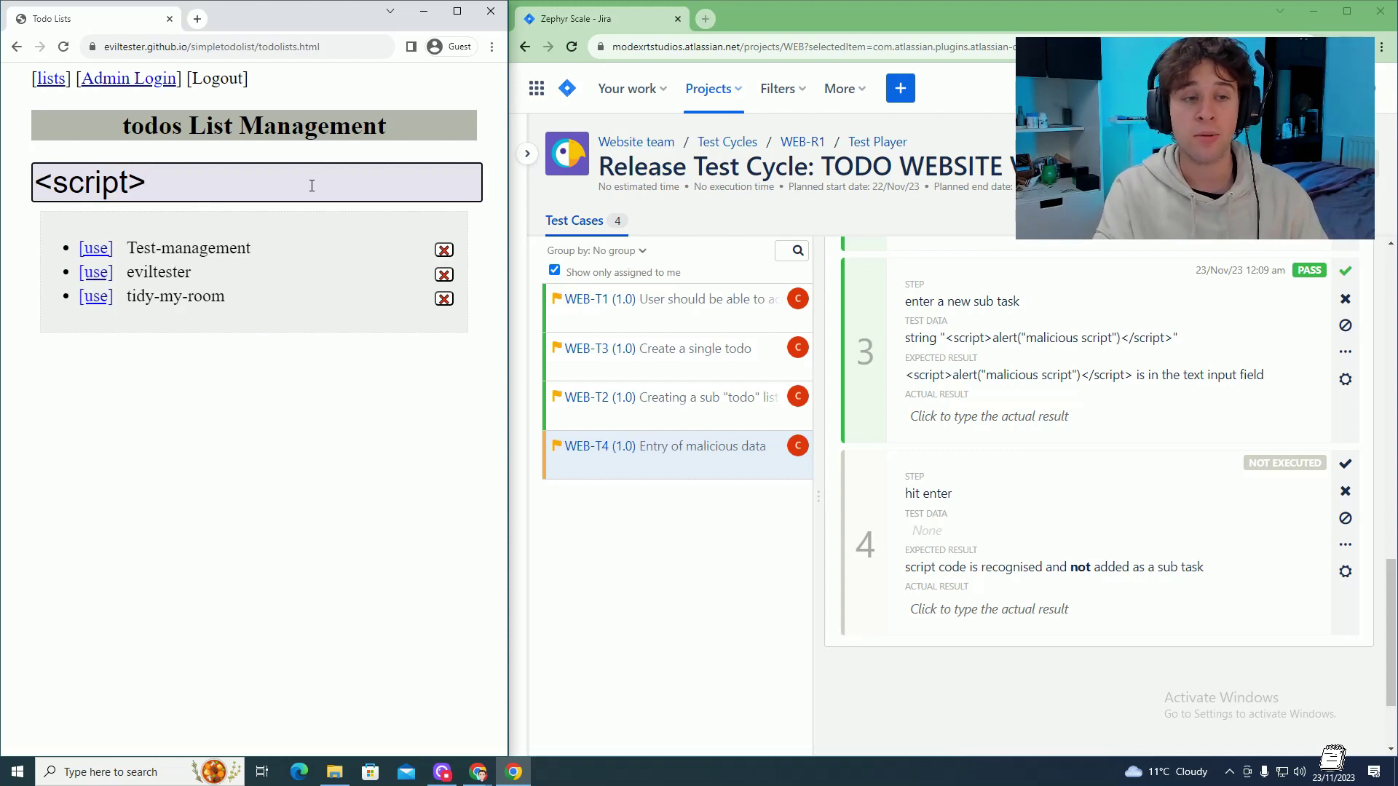
pyautogui.write('alert(')
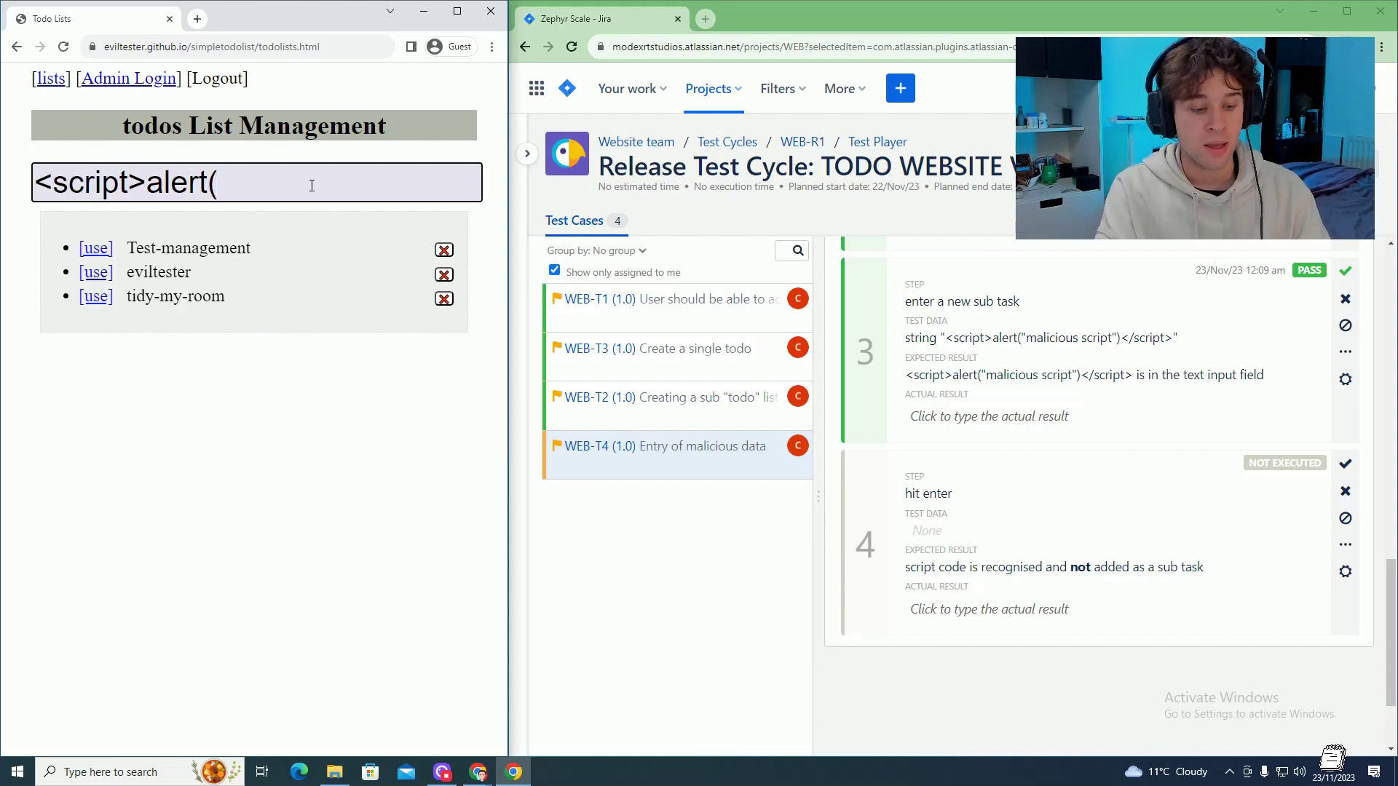
pyautogui.write('"')
pyautogui.write('mali')
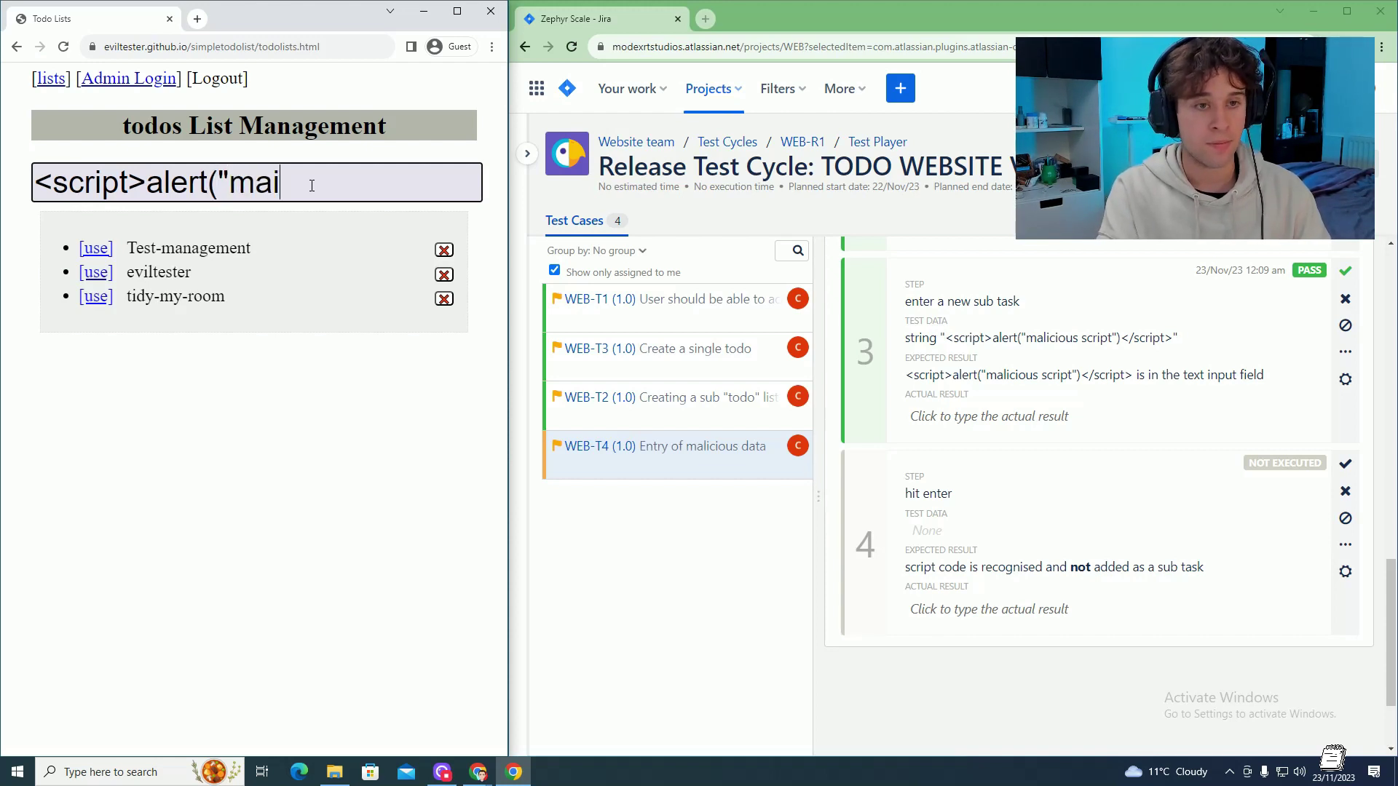
pyautogui.press('BackSpace')
pyautogui.write('licious')
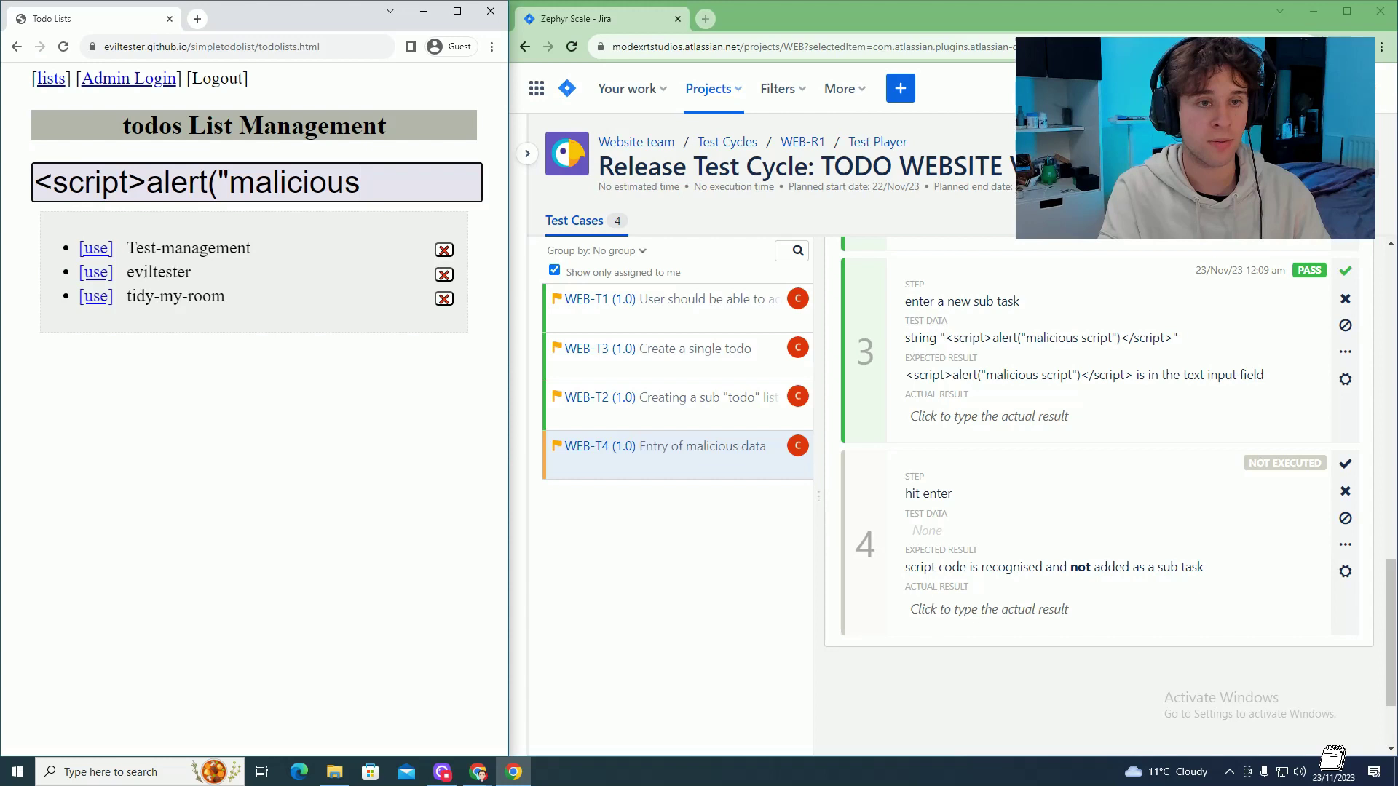
pyautogui.write(' content')
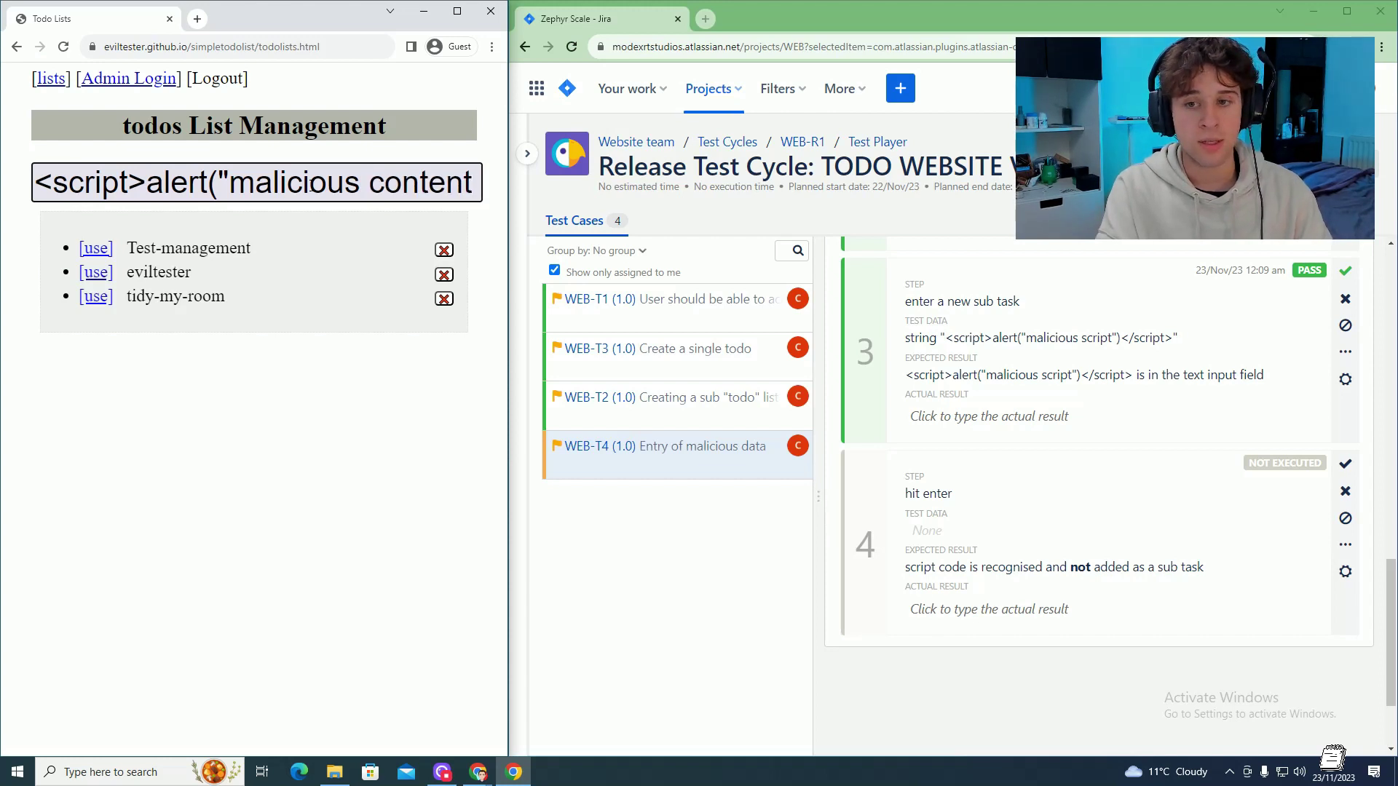
pyautogui.press('BackSpace')
pyautogui.press('BackSpace')
pyautogui.press('BackSpace')
pyautogui.press('BackSpace')
pyautogui.press('BackSpace')
pyautogui.press('BackSpace')
pyautogui.press('BackSpace')
pyautogui.write('scr')
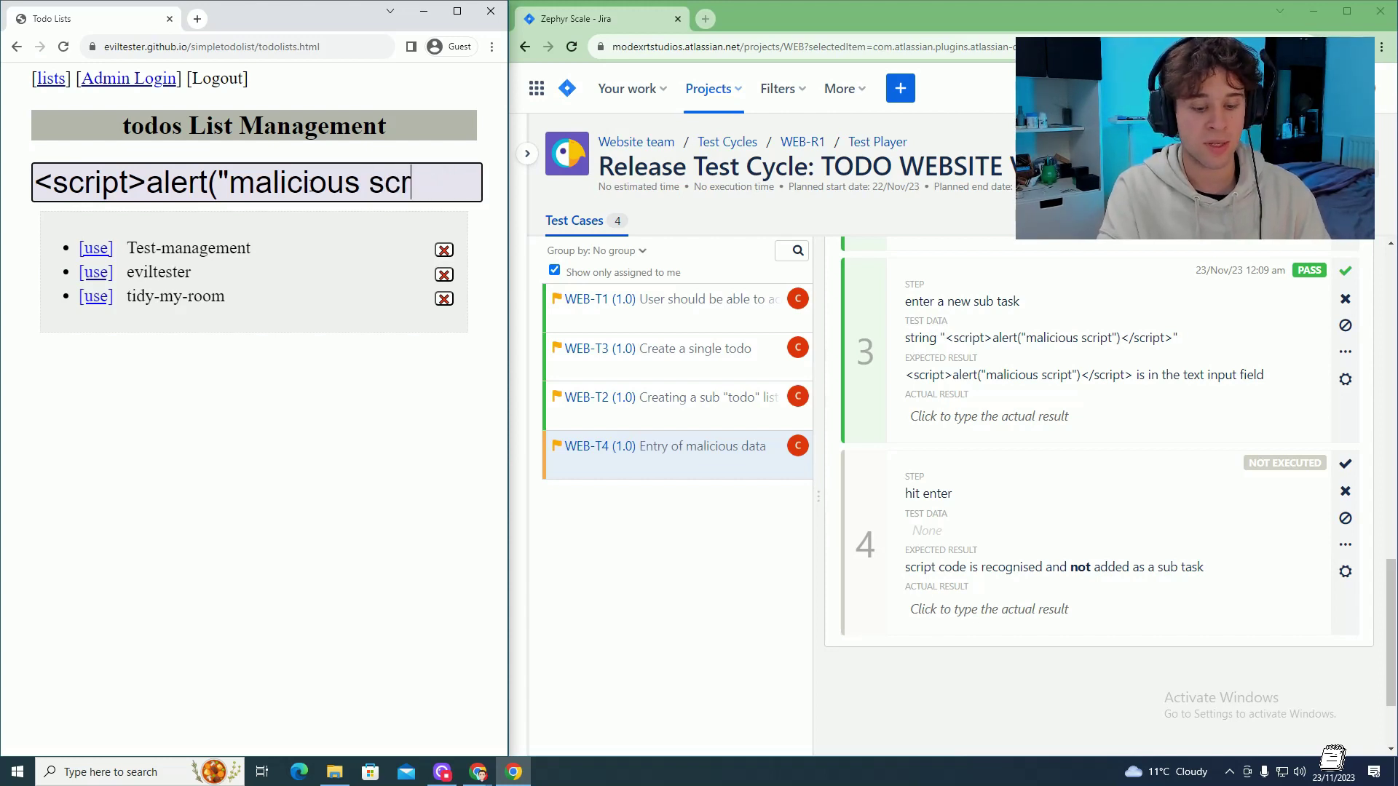
pyautogui.write('ipt");</script>')
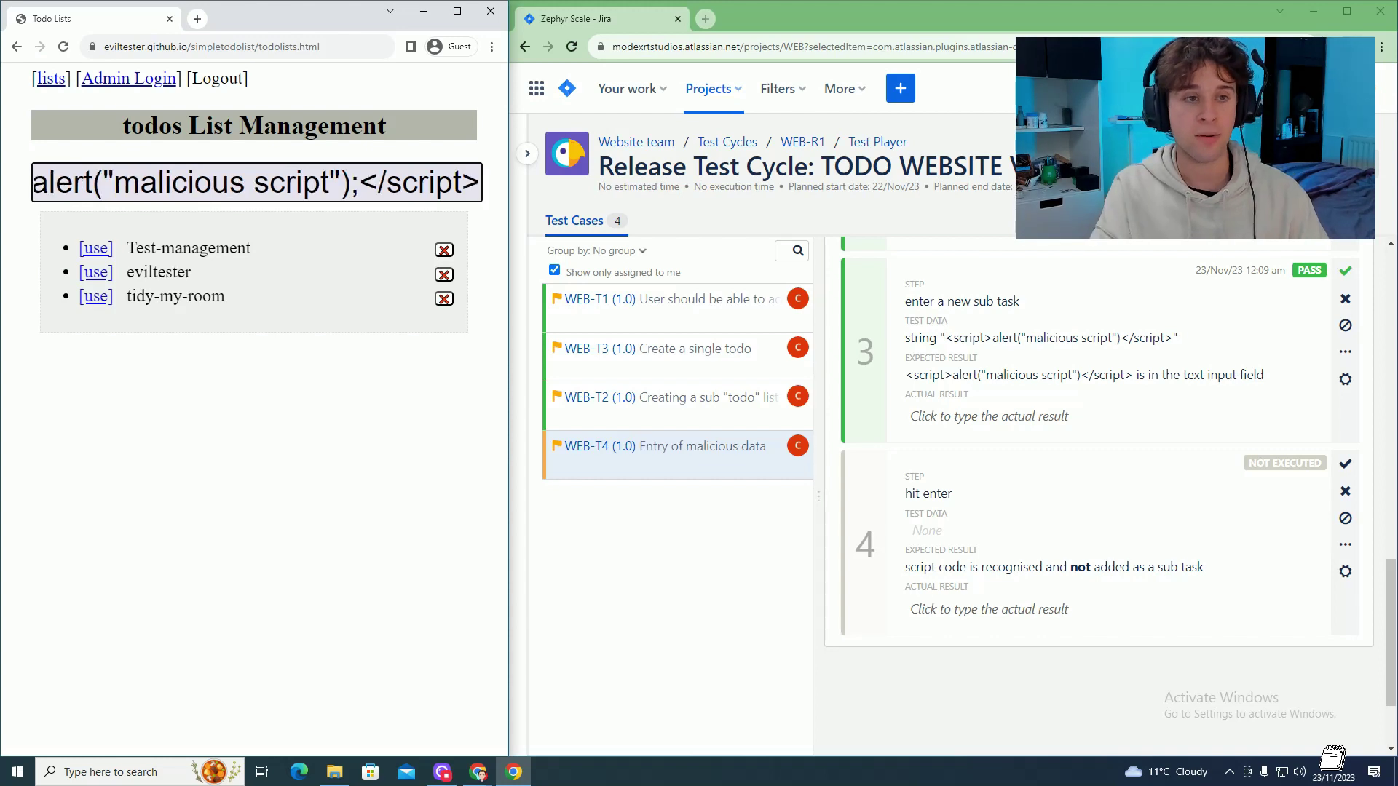
pyautogui.press('Return')
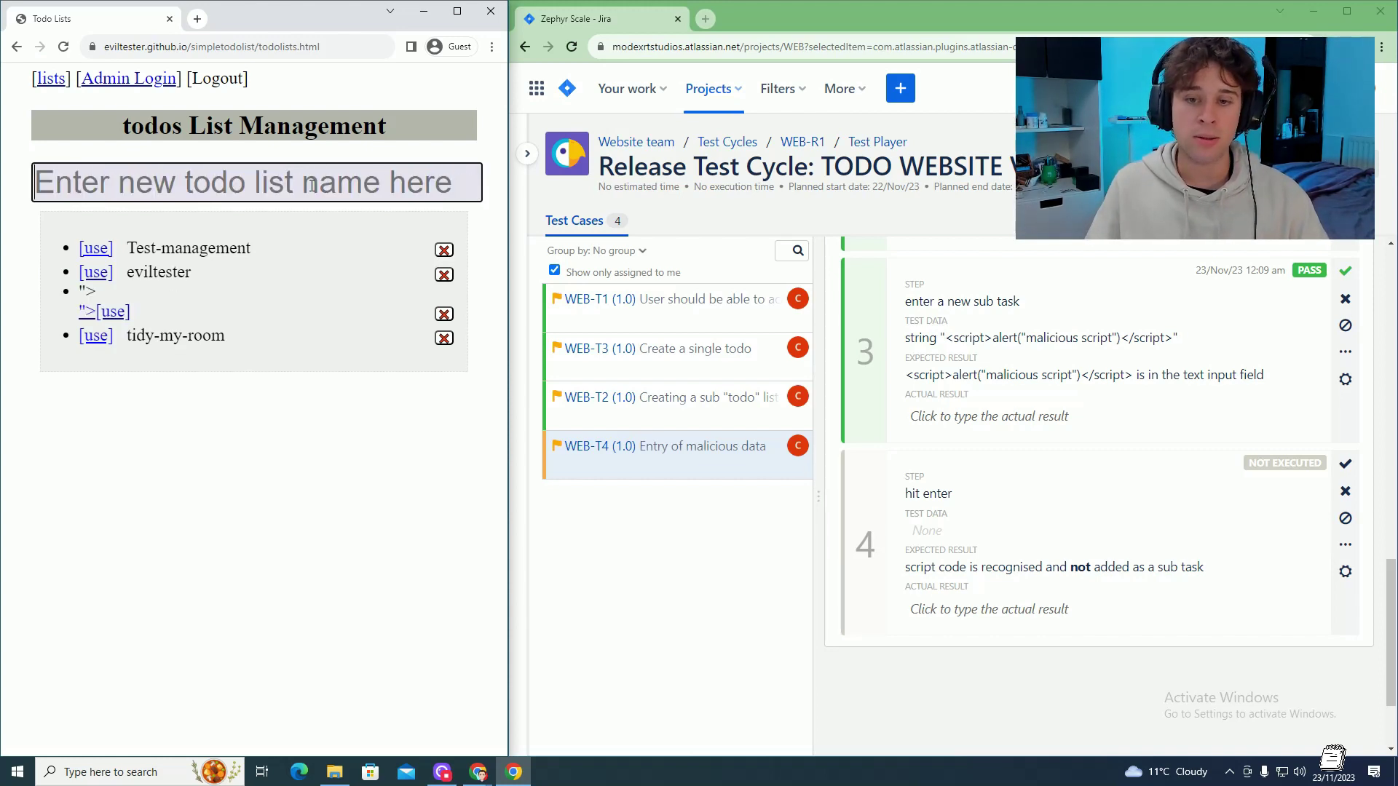
pyautogui.scroll(-1, 964, 528)
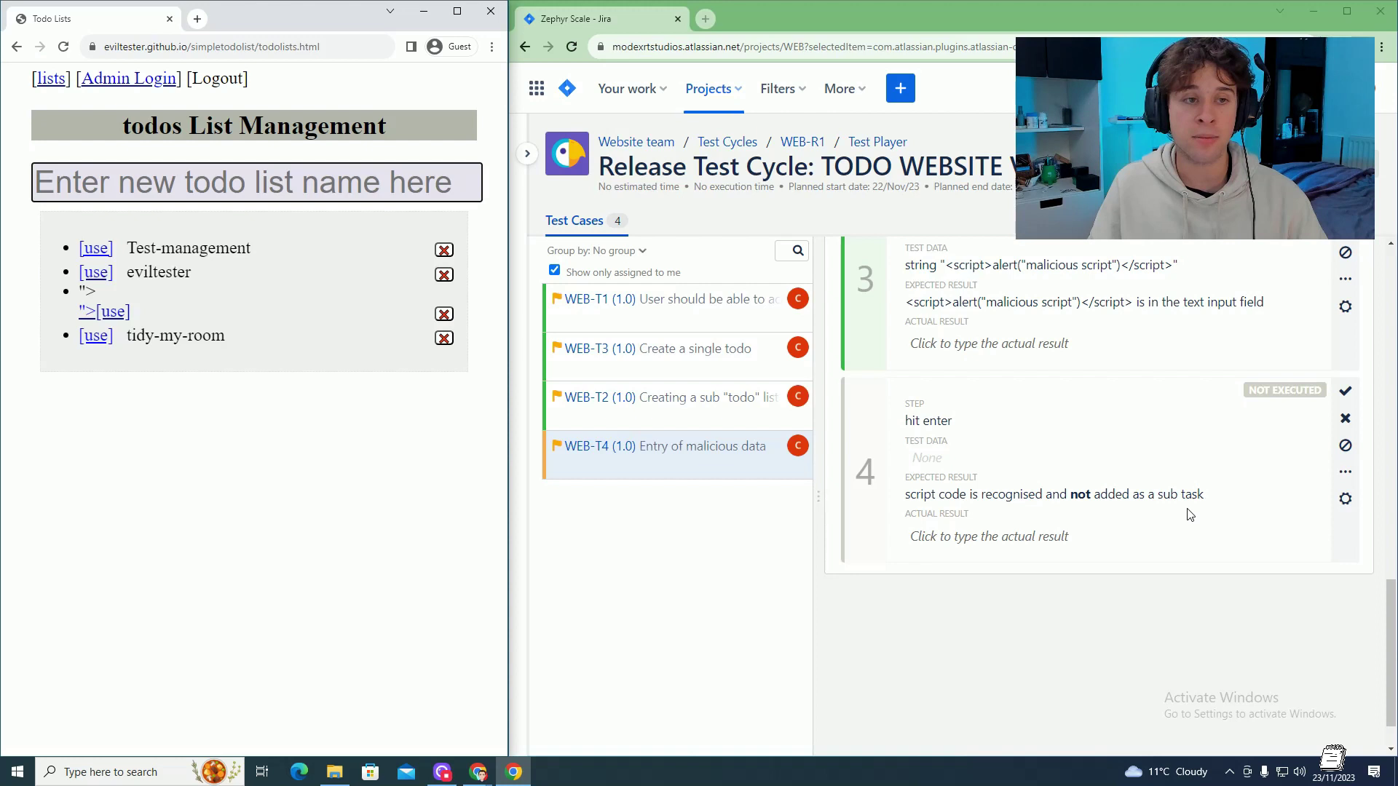
# Mark WEB-T4 step 4 'hit enter' as Fail after checking the todo lists page
pyautogui.doubleClick(1161, 493)
pyautogui.click(1159, 493)
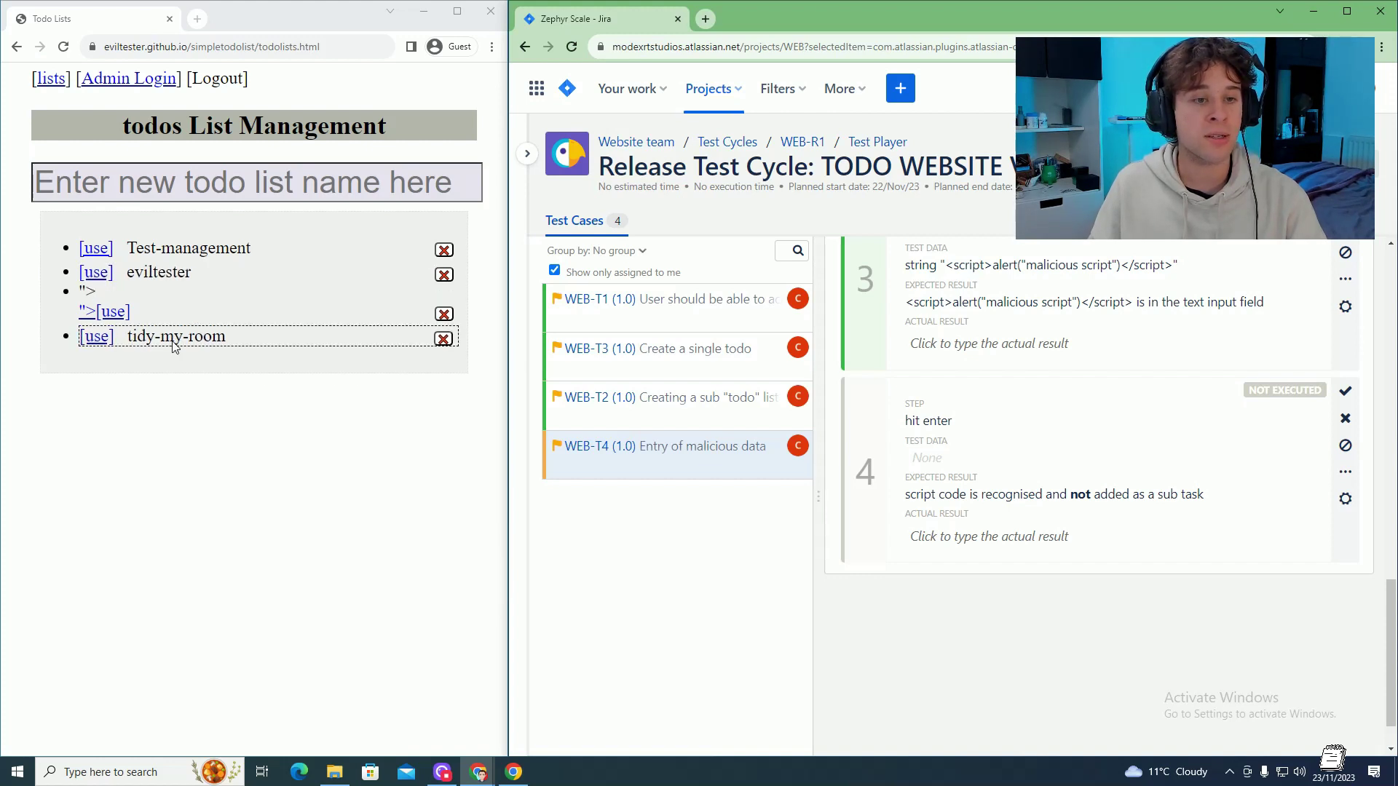
pyautogui.click(102, 294)
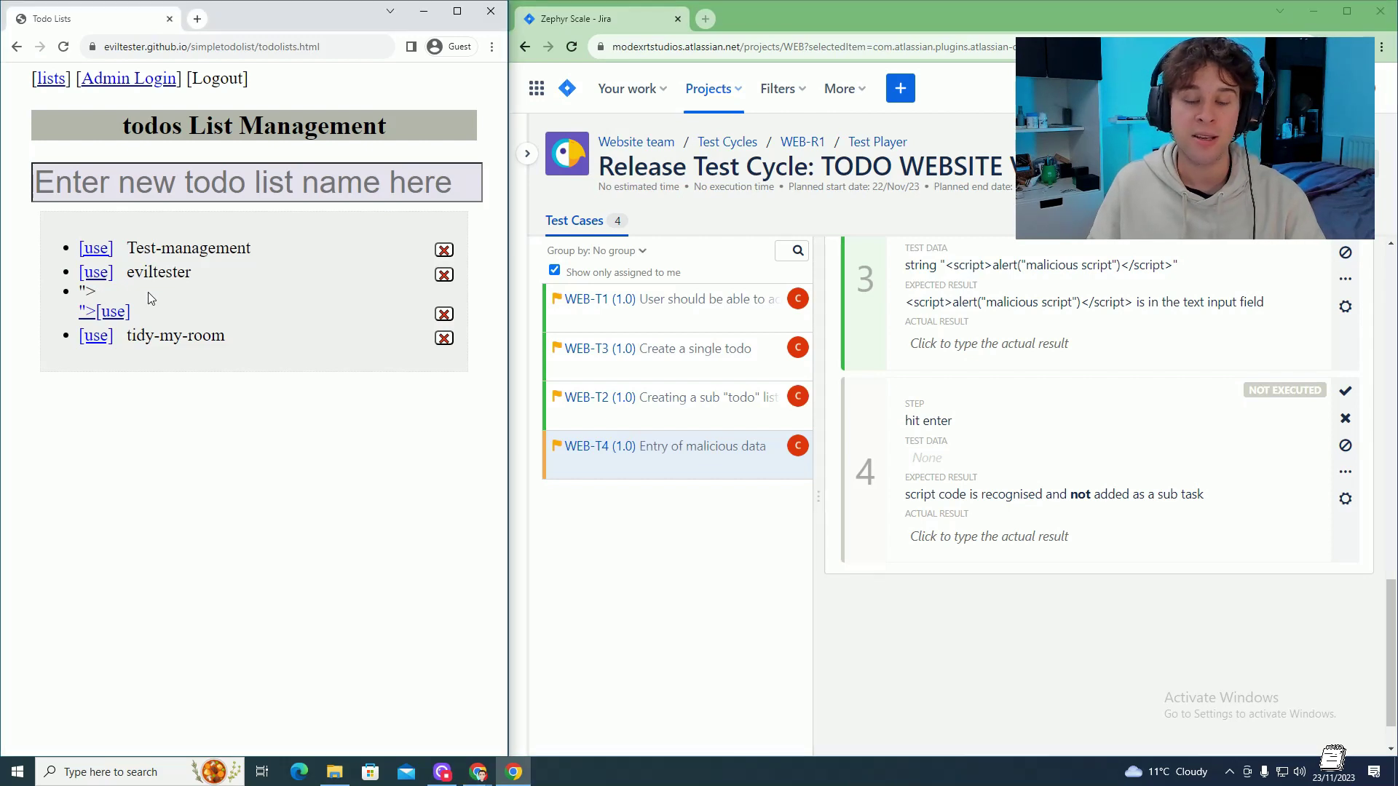
pyautogui.click(1344, 420)
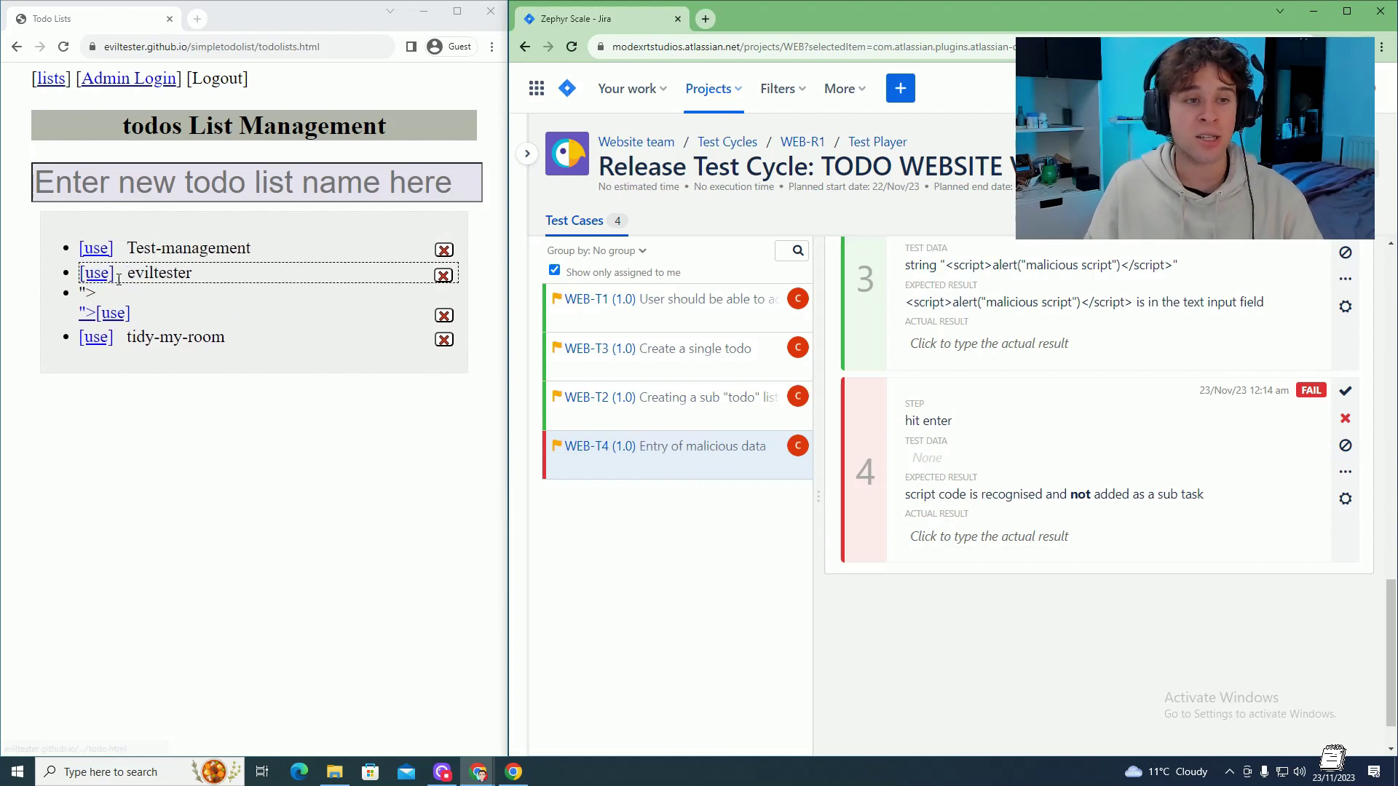
pyautogui.click(88, 289)
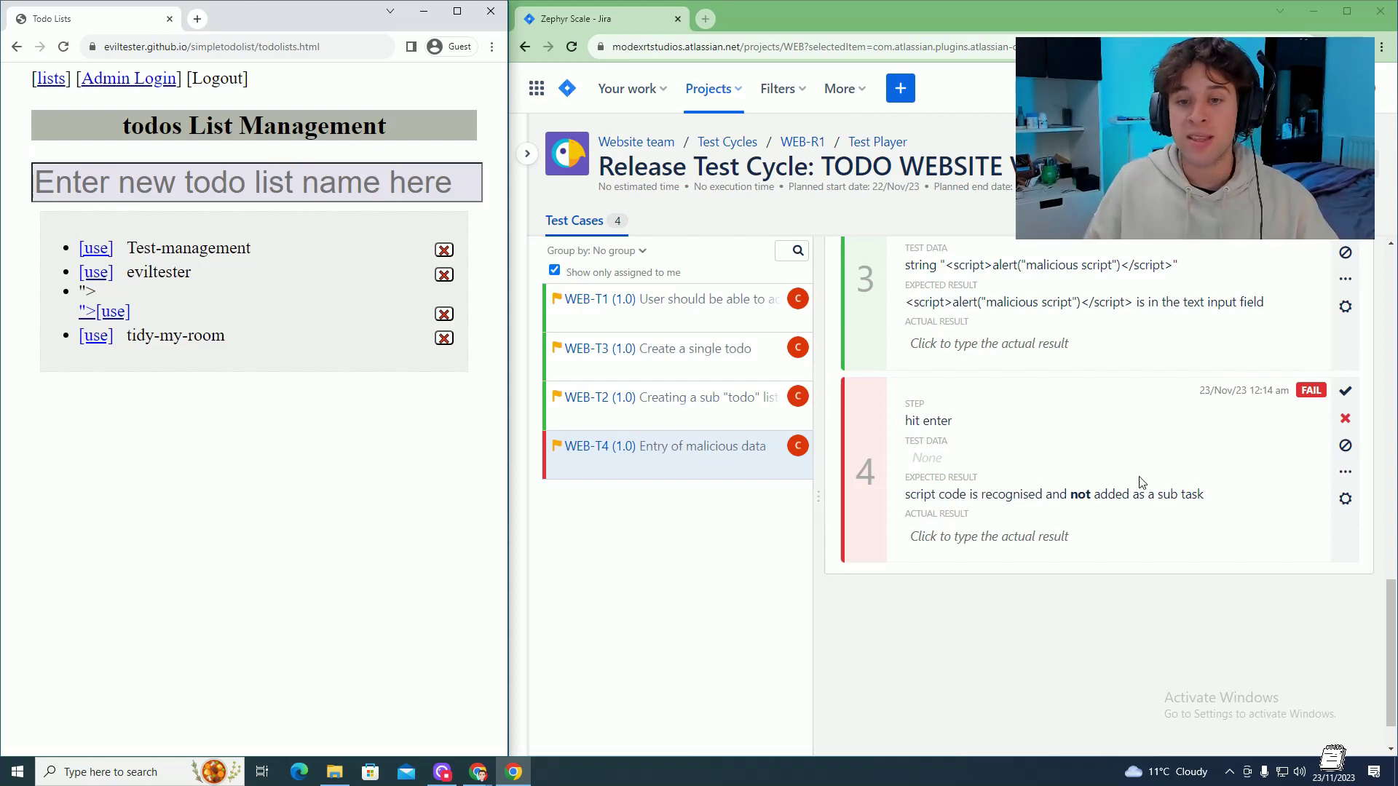
pyautogui.scroll(2, 1113, 510)
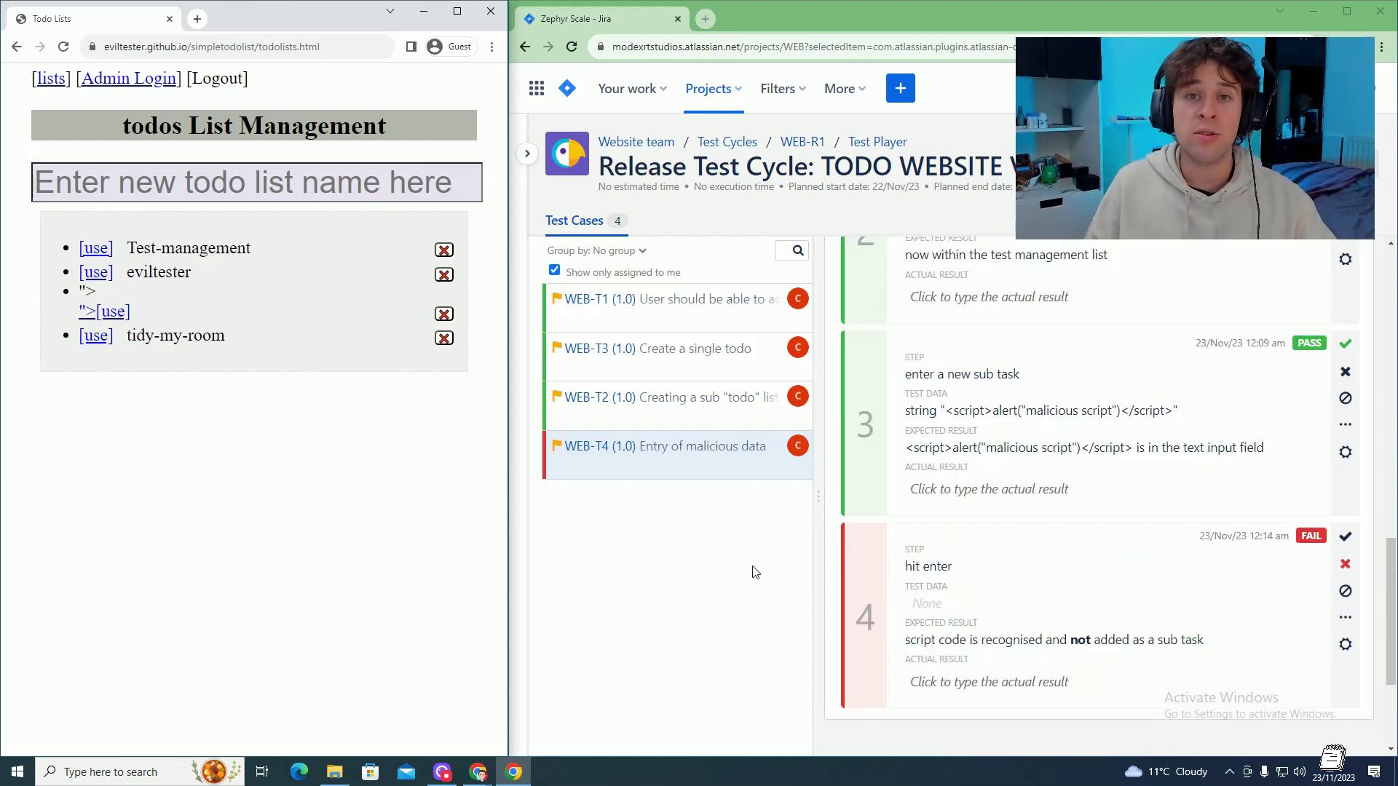